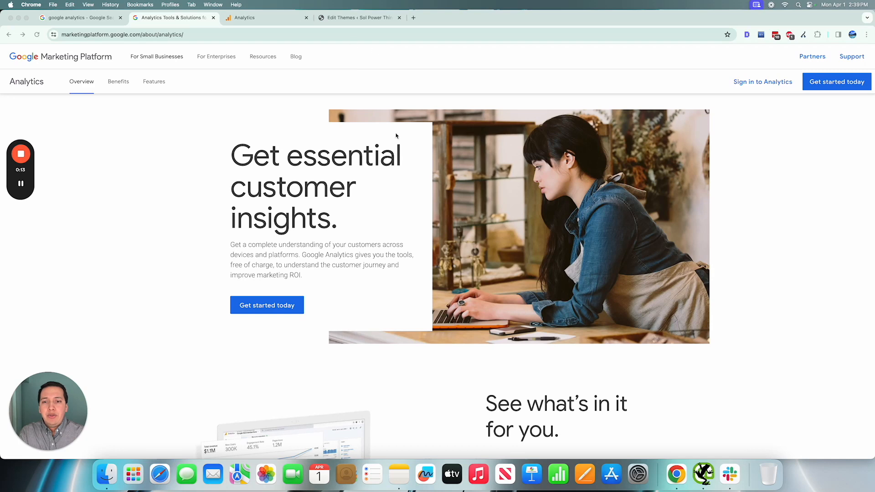
- Look through the Google Analytics overview page, including its benefits, features, integrations with other Google products and resources
scroll(409, 306, "down", 10)
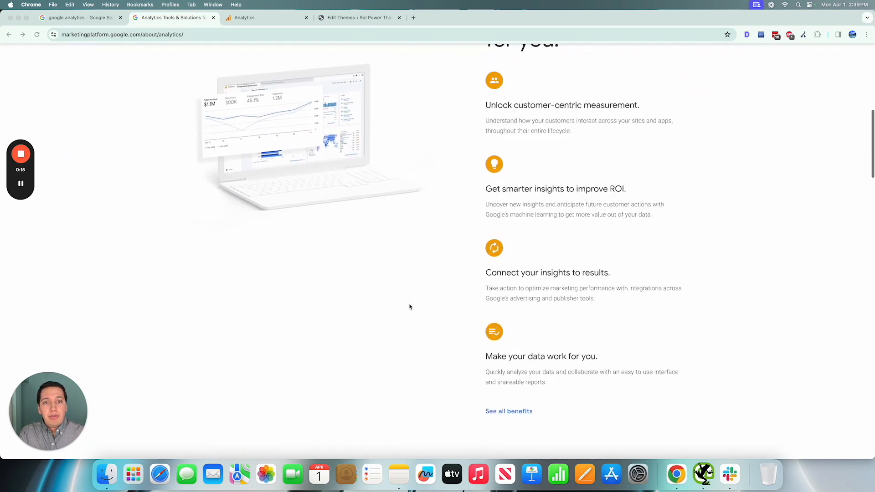
scroll(409, 306, "down", 3)
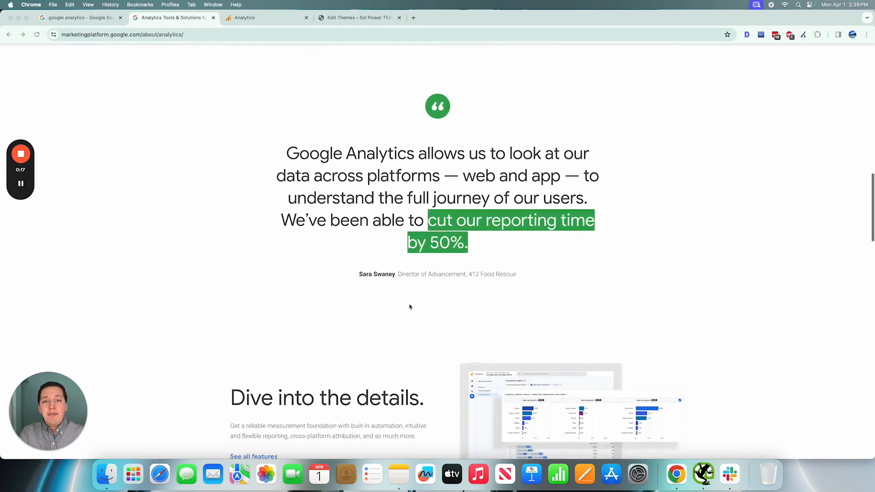
scroll(558, 304, "down", 3)
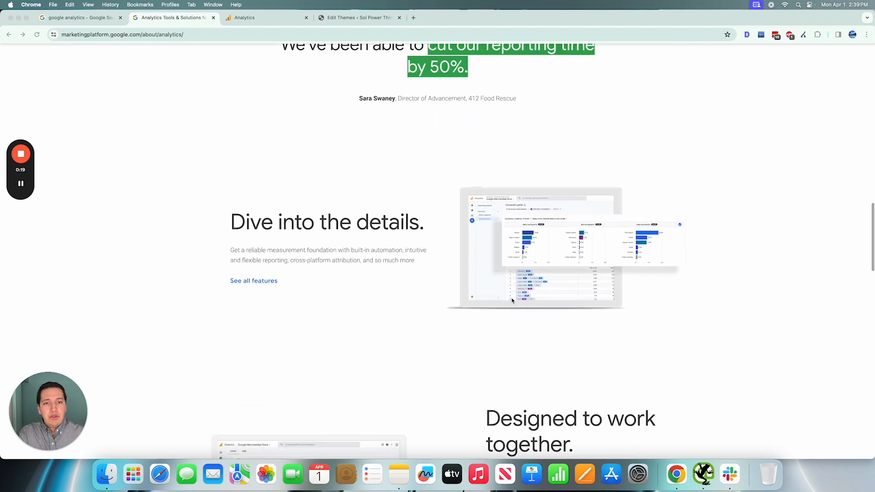
scroll(586, 247, "down", 1)
scroll(586, 247, "down", 1)
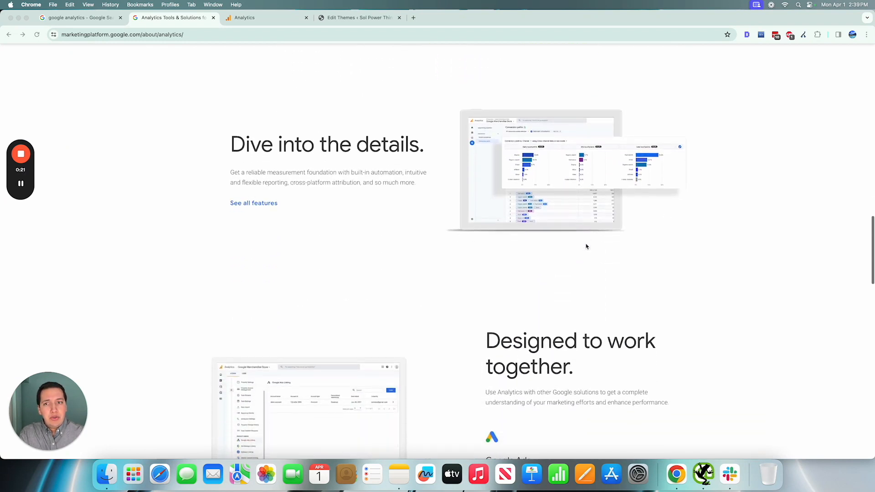
scroll(587, 246, "down", 3)
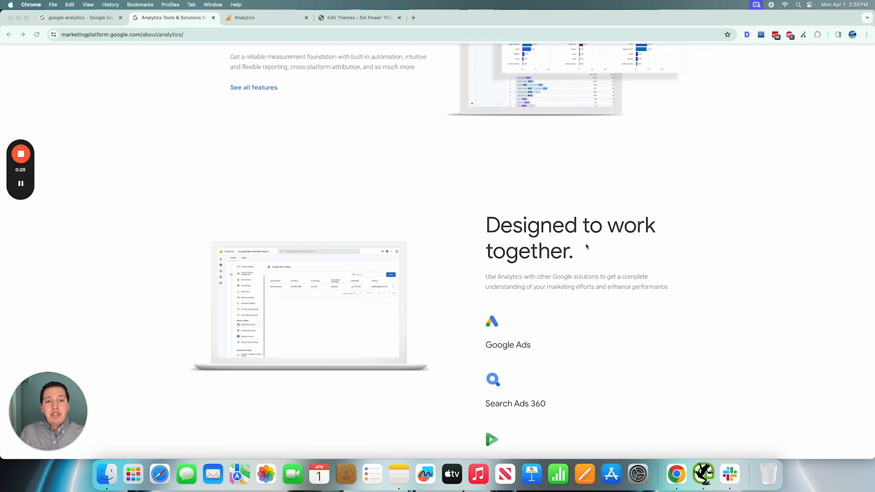
scroll(587, 247, "down", 4)
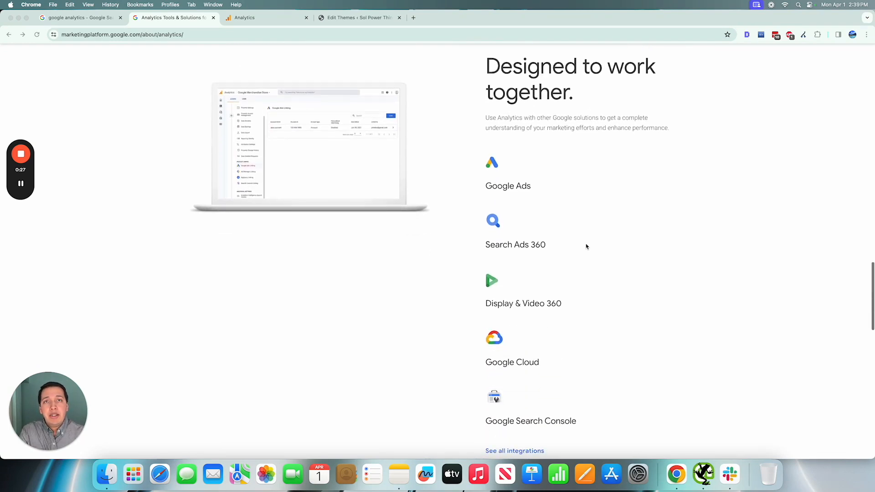
scroll(586, 246, "down", 4)
scroll(587, 246, "down", 8)
scroll(586, 247, "up", 8)
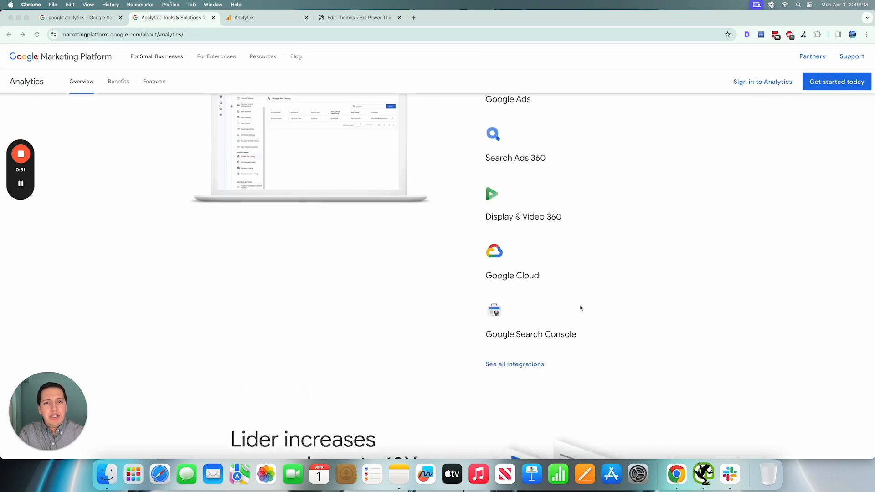
scroll(595, 233, "up", 2)
scroll(596, 232, "down", 15)
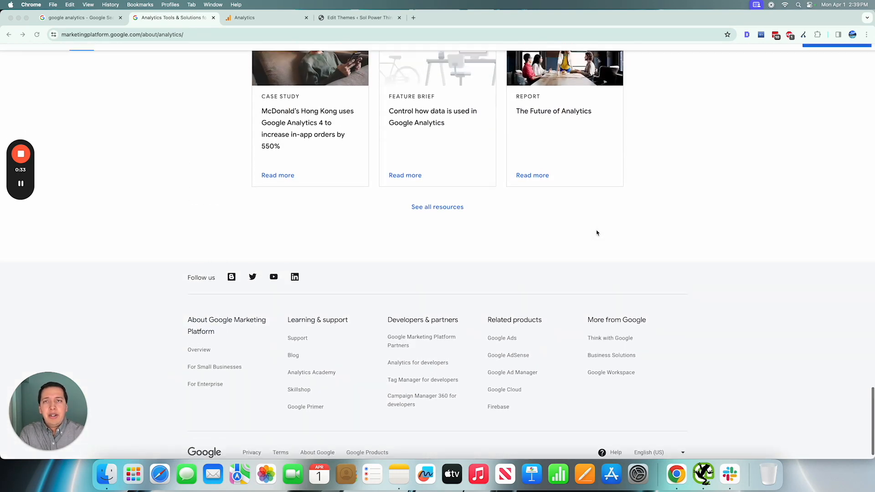
scroll(597, 233, "up", 15)
scroll(596, 233, "up", 12)
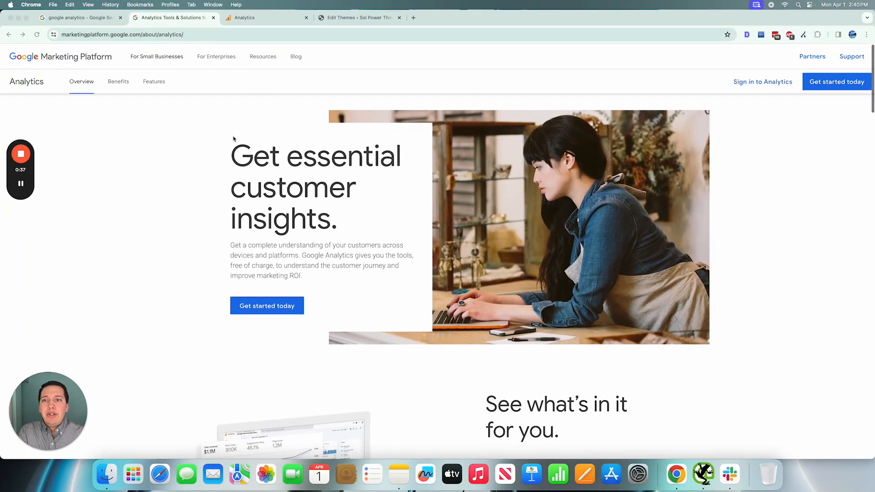
- Examine the Google search results for "google analytics", including the Google Accounts link for signing in to Analytics
left_click(78, 16)
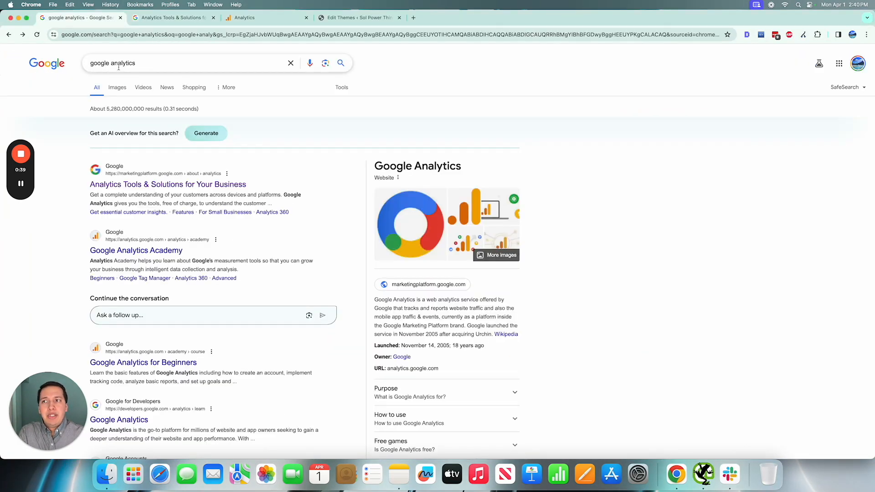
scroll(270, 215, "down", 3)
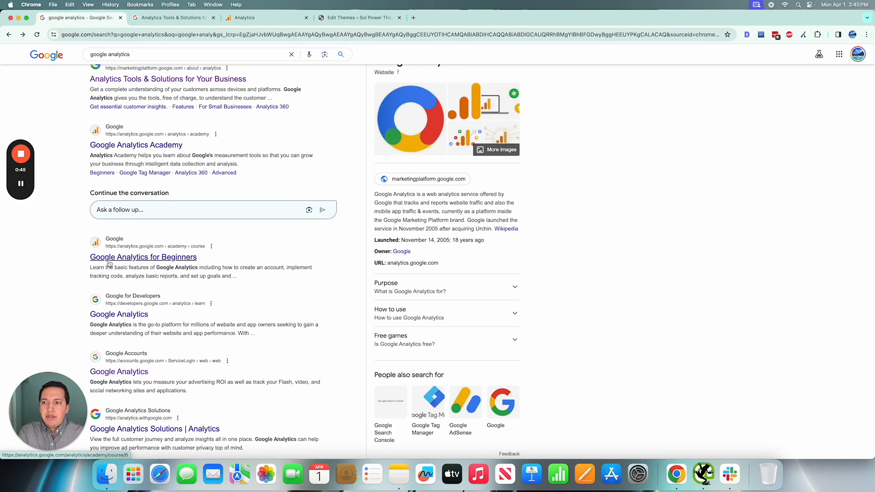
scroll(123, 282, "up", 1)
scroll(132, 300, "down", 3)
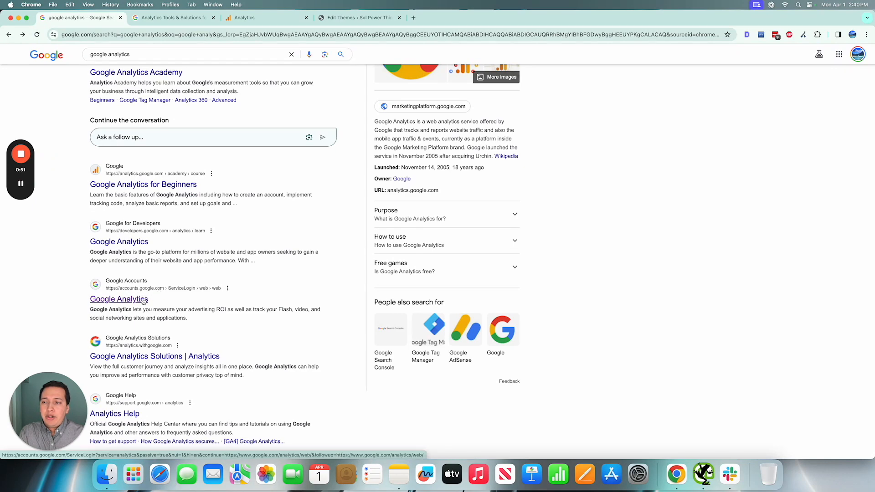
scroll(146, 273, "up", 5)
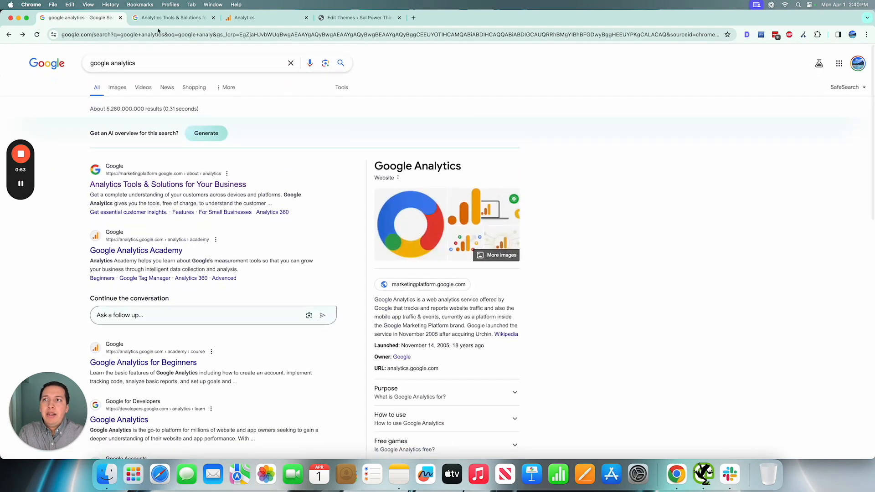
- Close the Google Marketing Platform page and go to the open Google Analytics Admin page
left_click(160, 17)
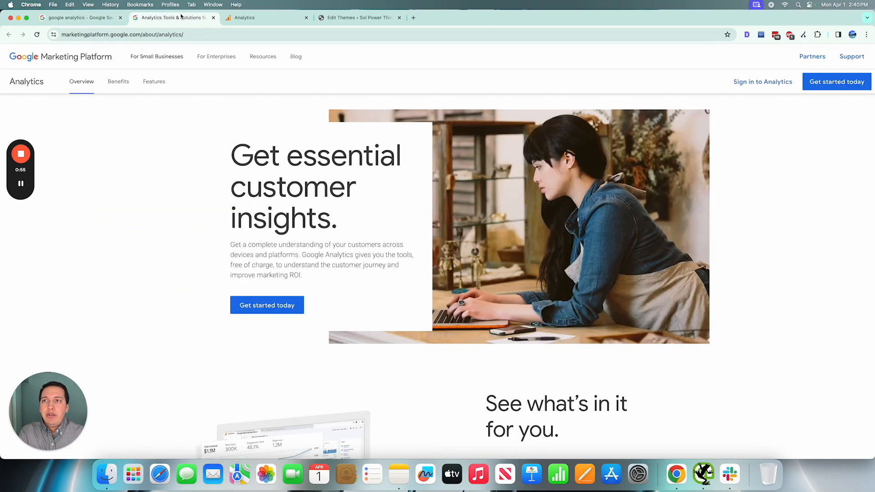
left_click(213, 17)
left_click(187, 18)
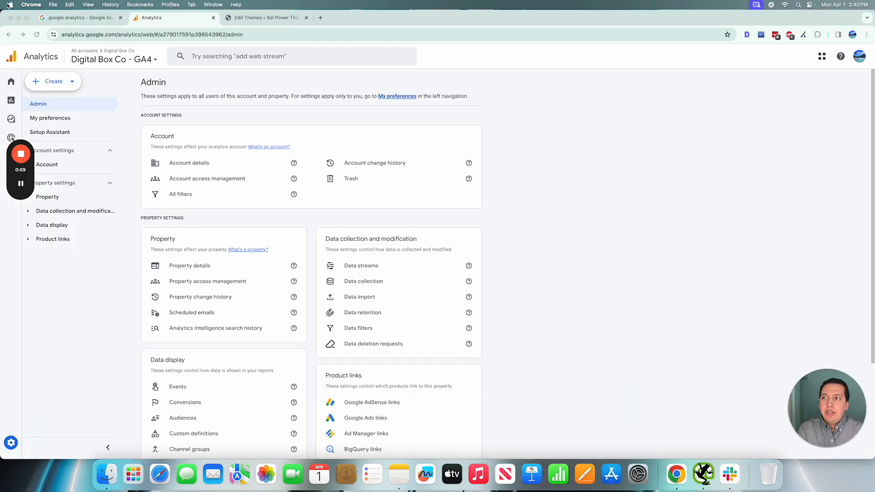
left_click_drag(21, 126, 847, 135)
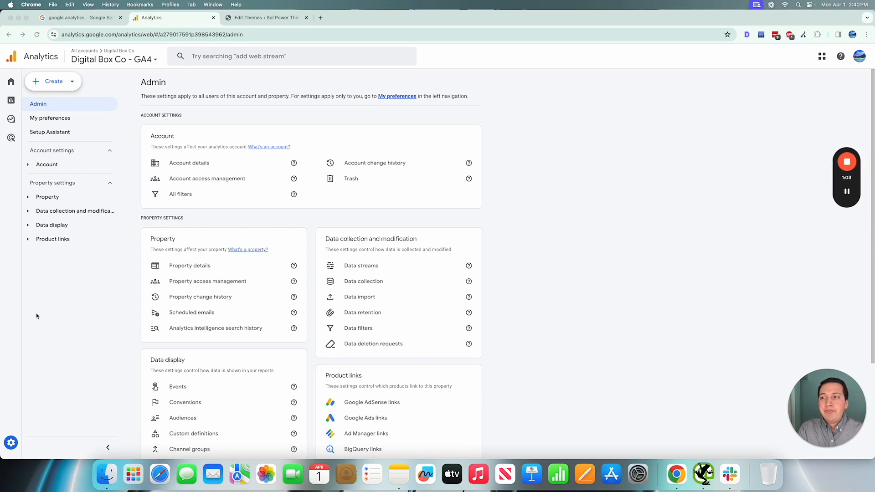
- Start creating a new Analytics account from the Admin area and look over the account creation form
left_click(12, 443)
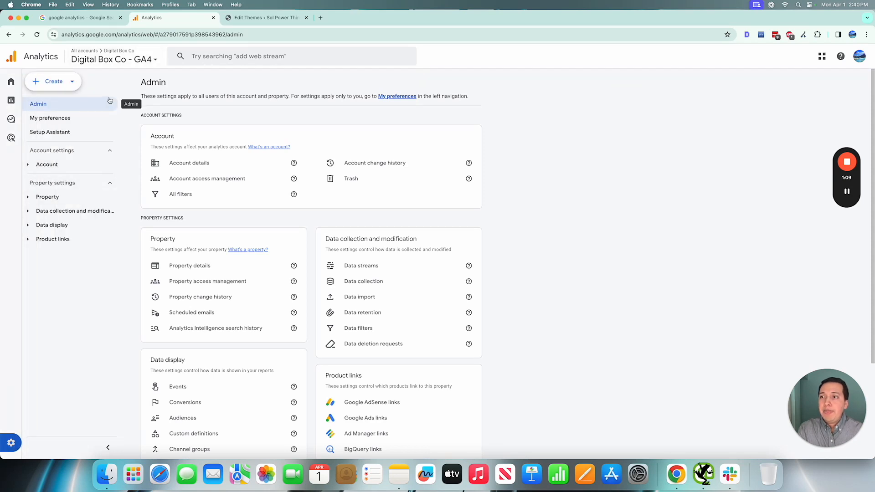
left_click(51, 81)
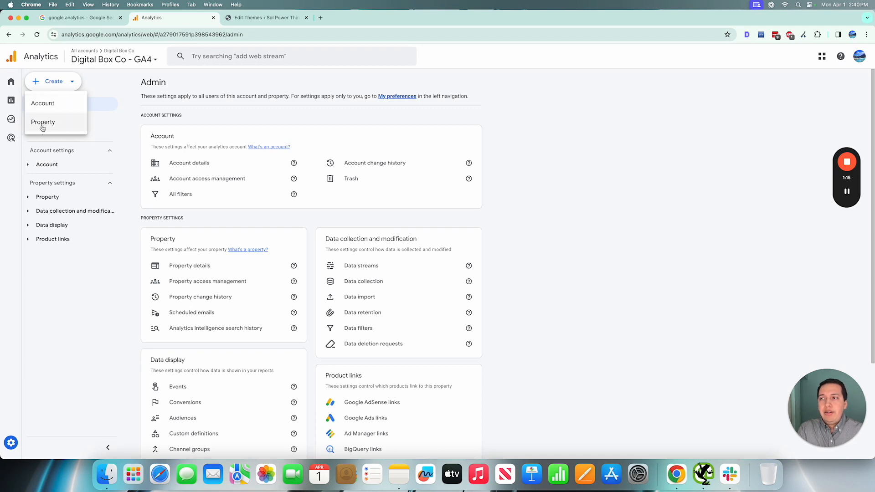
left_click(53, 106)
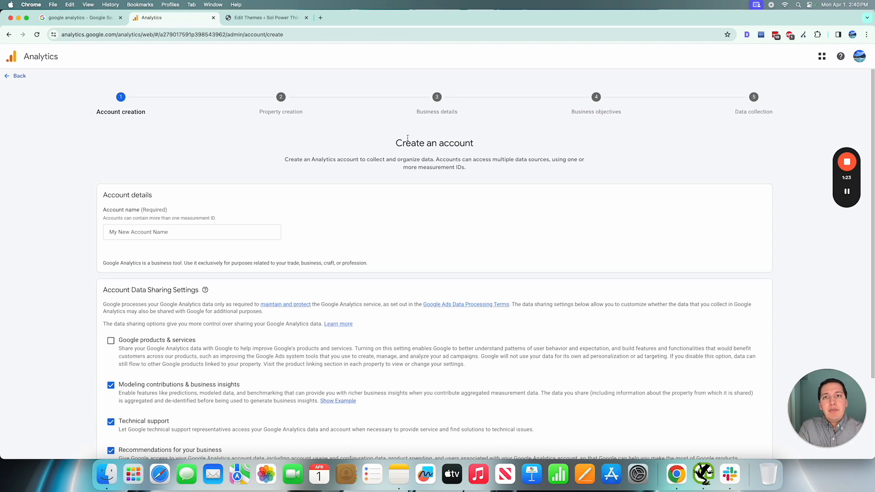
scroll(397, 201, "down", 2)
scroll(397, 202, "up", 2)
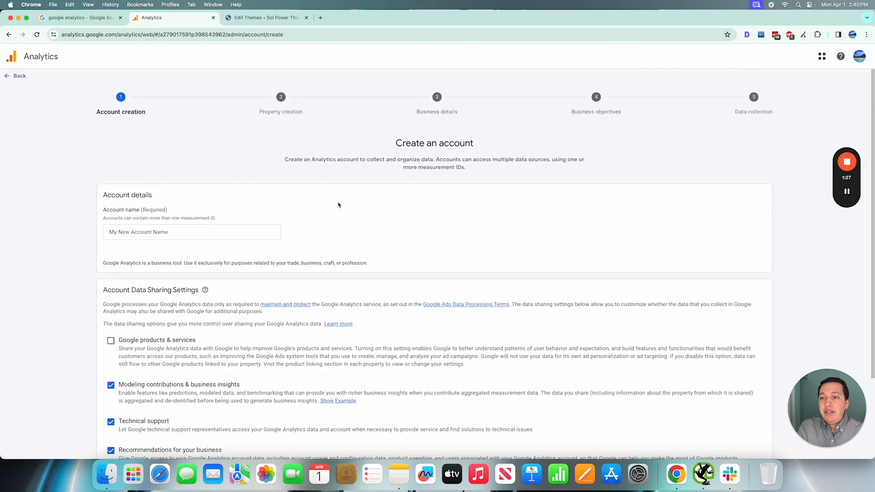
scroll(238, 225, "down", 1)
left_click(237, 225)
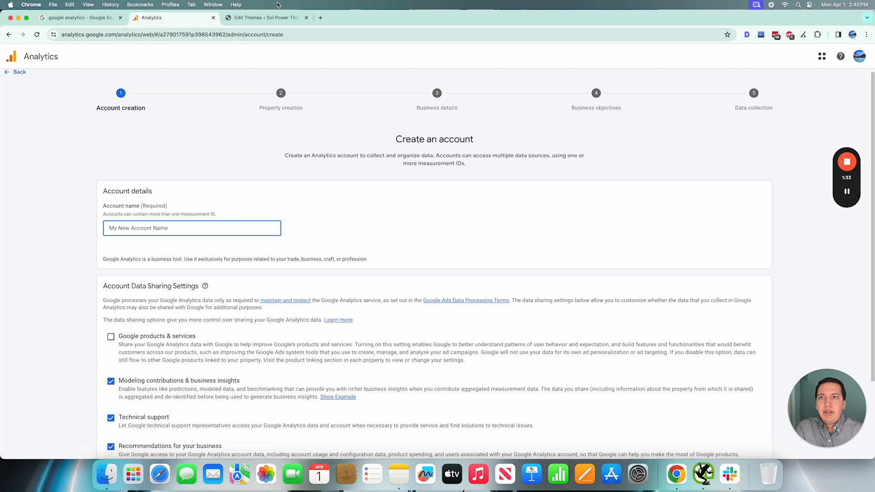
left_click(272, 17)
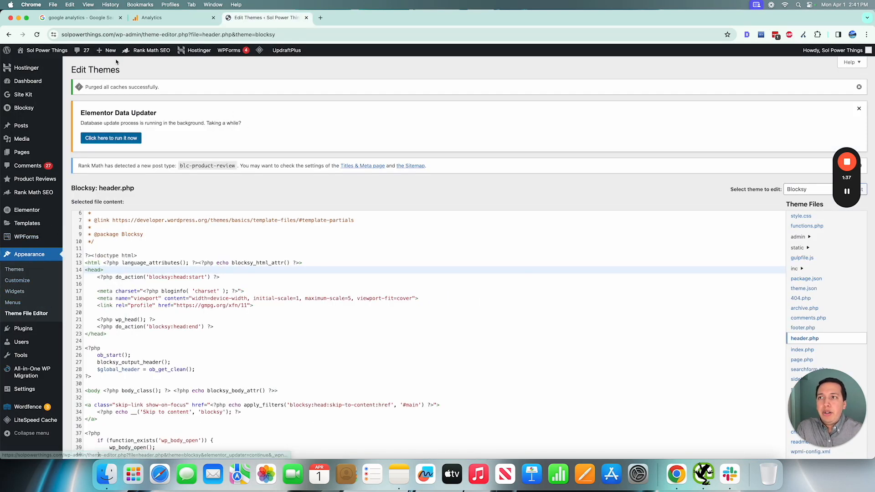
left_click_drag(114, 34, 25, 36)
key("super+c")
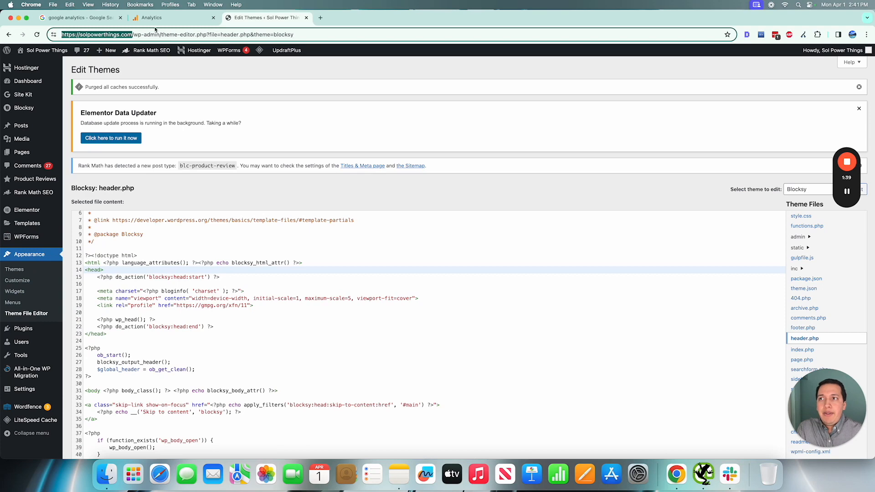
left_click(178, 20)
left_click(208, 229)
key("super+v")
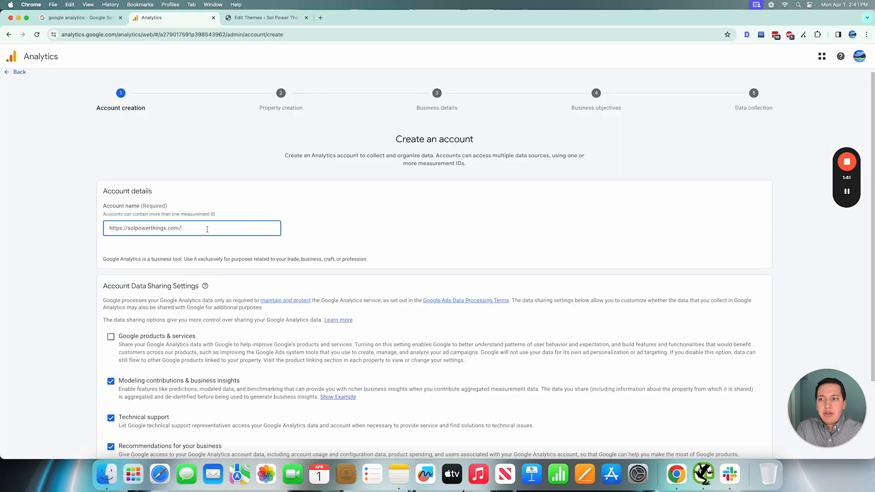
- Replace the account name with "Sol Power Things"
key("super+a")
type("Sol")
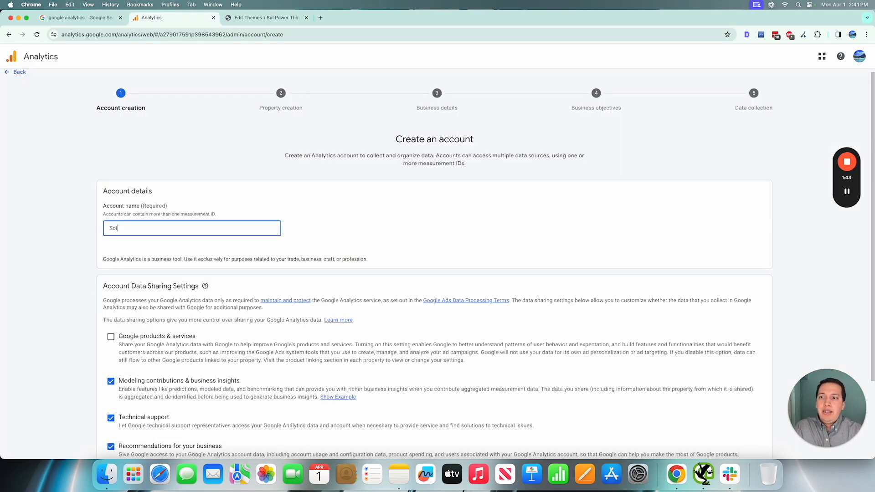
type(" Power Things")
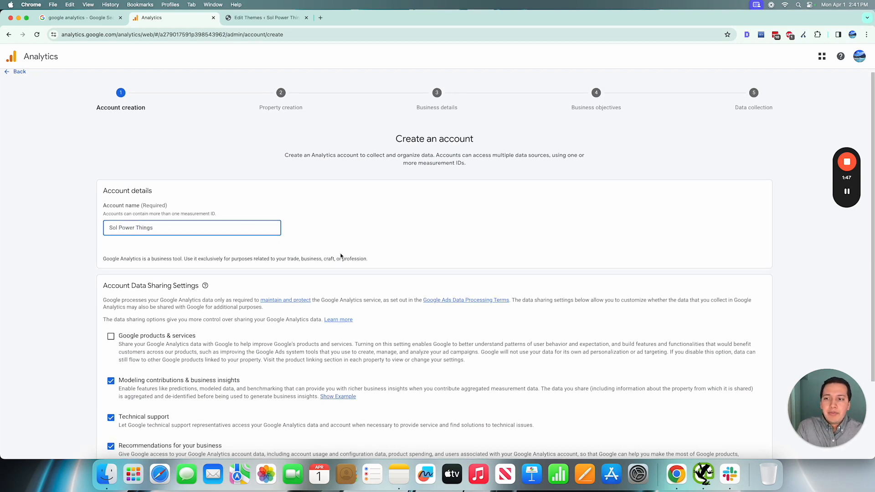
- Turn off data sharing for modeling contributions & business insights, technical support and recommendations for your business, and continue to property creation
scroll(340, 254, "down", 5)
left_click_drag(104, 189, 247, 193)
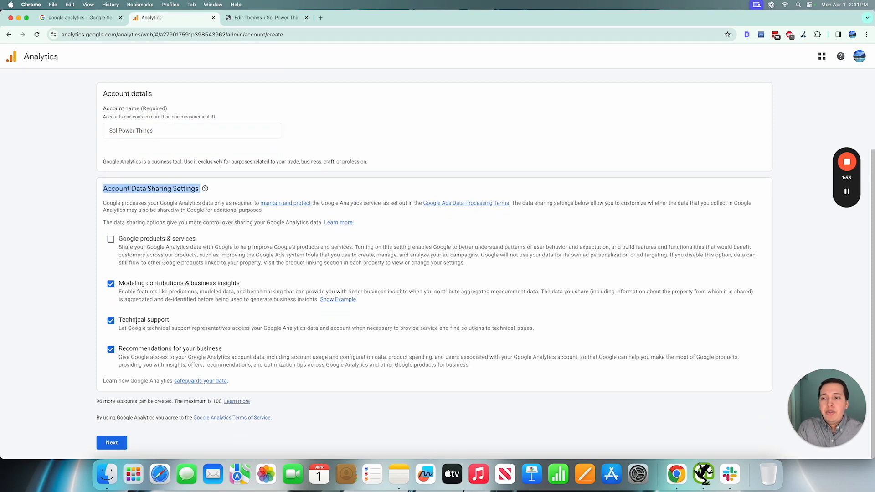
left_click_drag(123, 320, 190, 320)
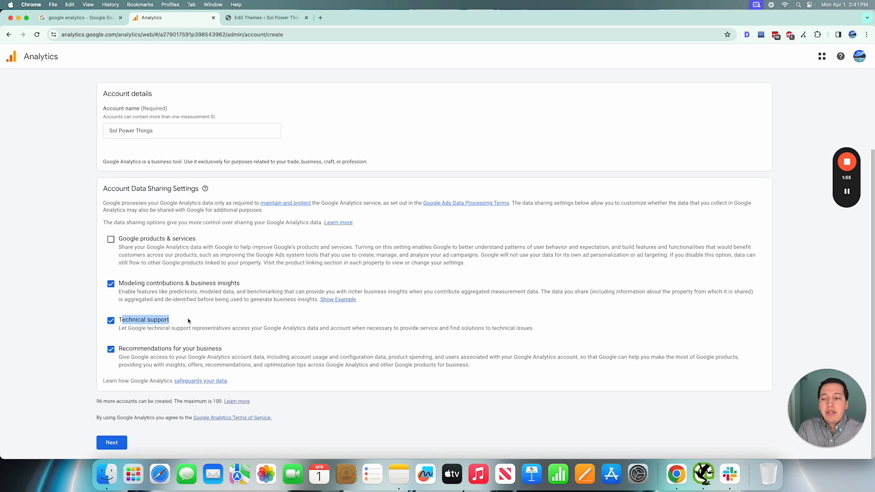
left_click(110, 321)
left_click(111, 321)
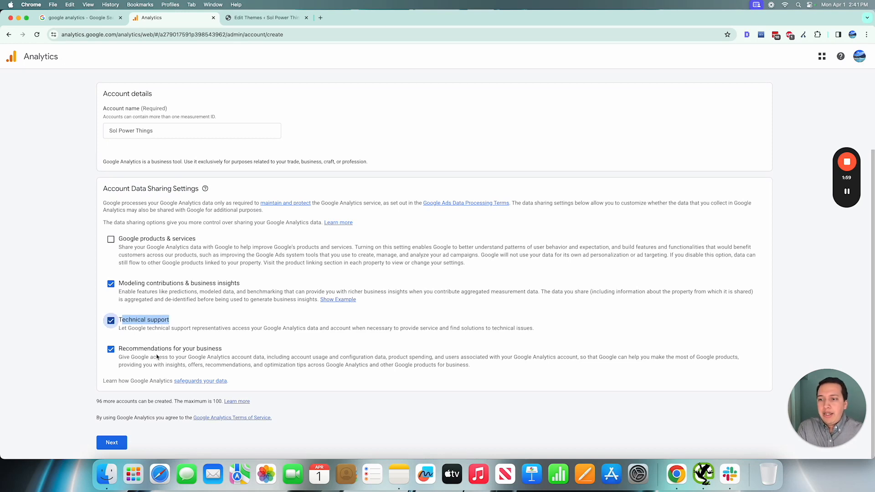
left_click(110, 284)
left_click(111, 320)
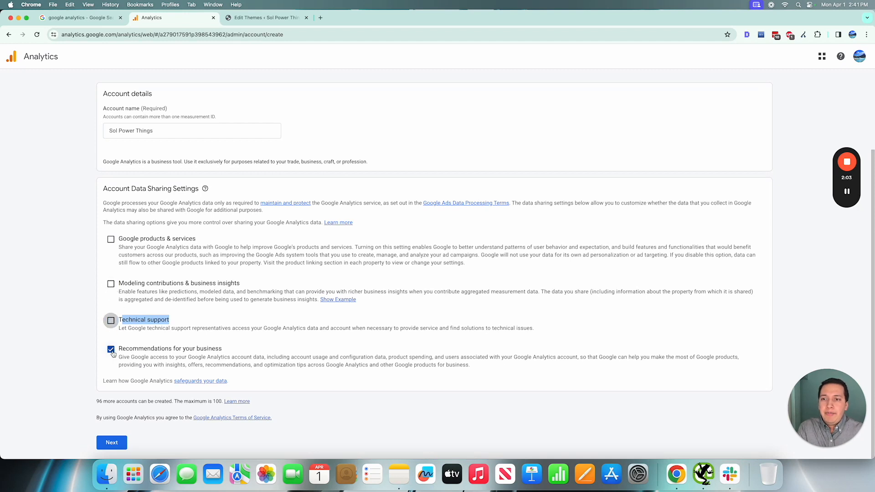
left_click(111, 349)
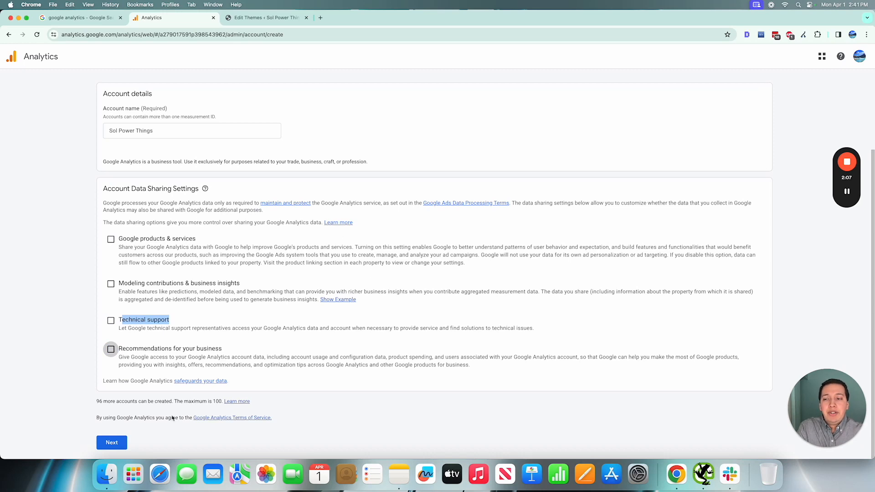
left_click(112, 442)
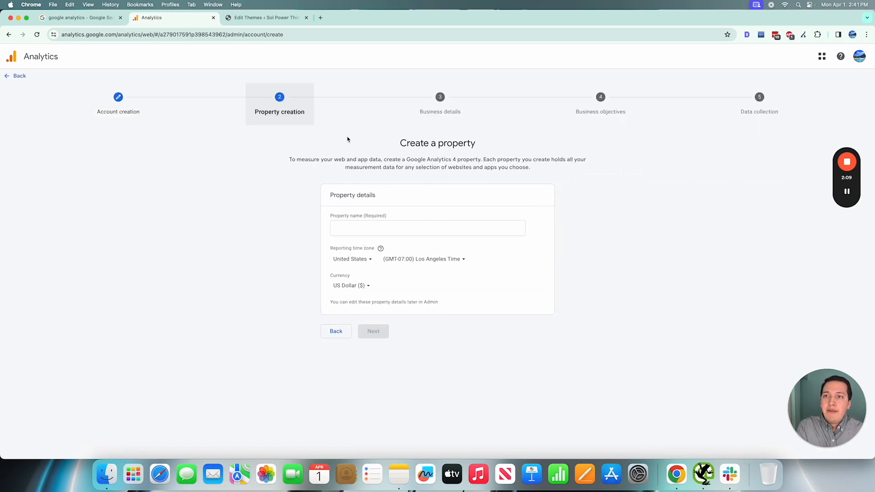
- Name the new property "Sol Power Things 1"
left_click(383, 226)
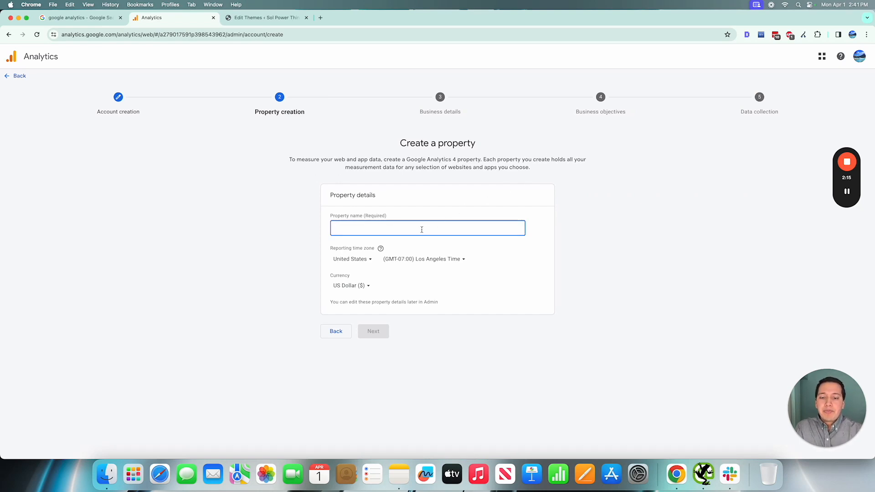
type("Sol Power Things ")
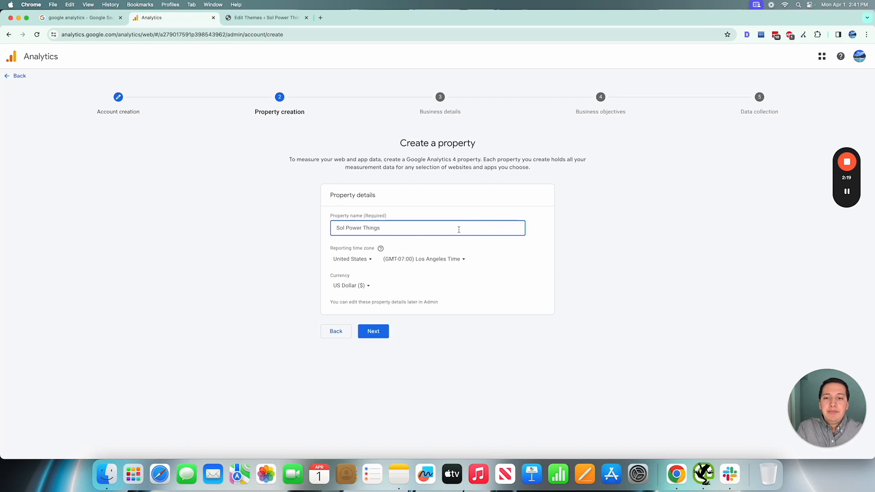
type("1")
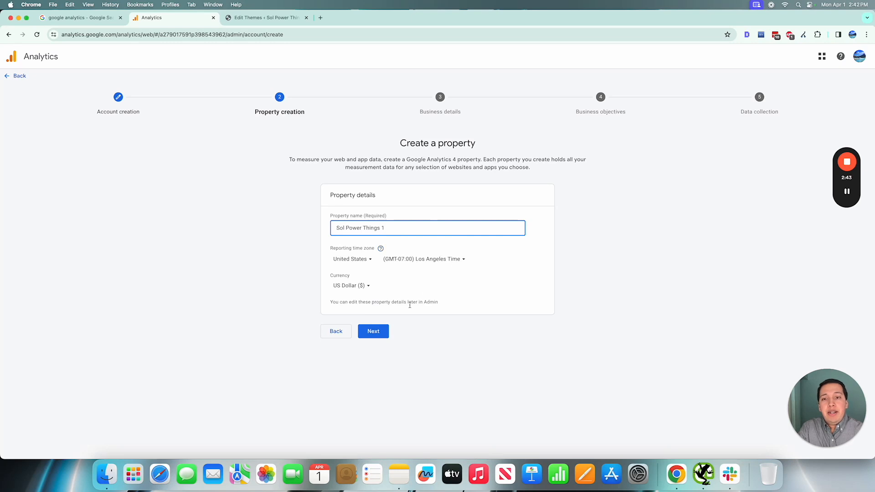
- Continue to the business details, choose Other Business Activity as industry category and Small as business size, and proceed to business objectives
left_click(381, 332)
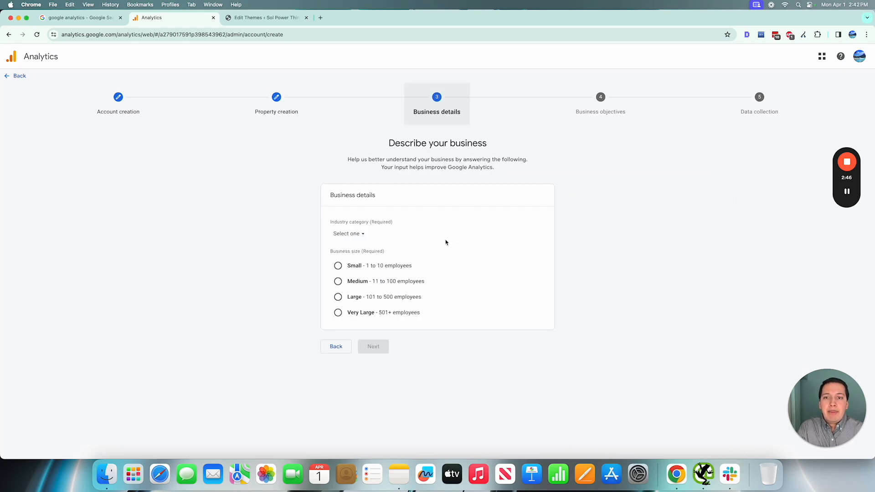
left_click(350, 235)
scroll(398, 319, "down", 10)
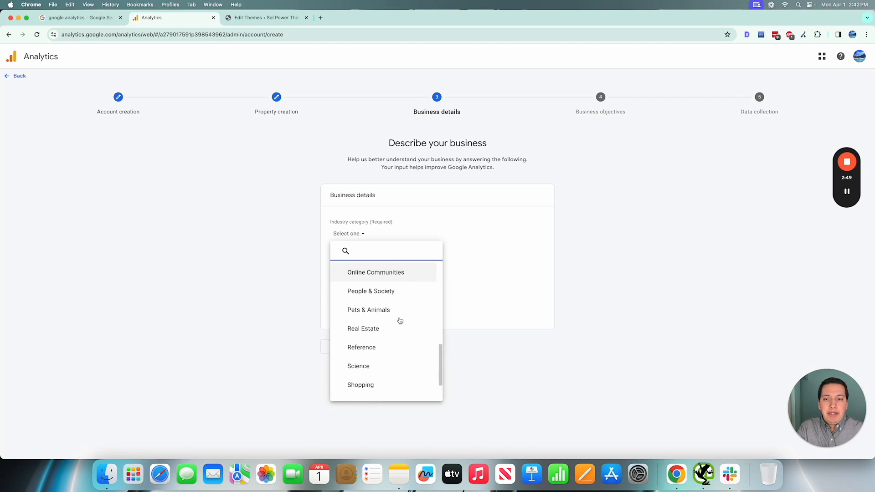
scroll(398, 321, "up", 1)
scroll(399, 342, "down", 1)
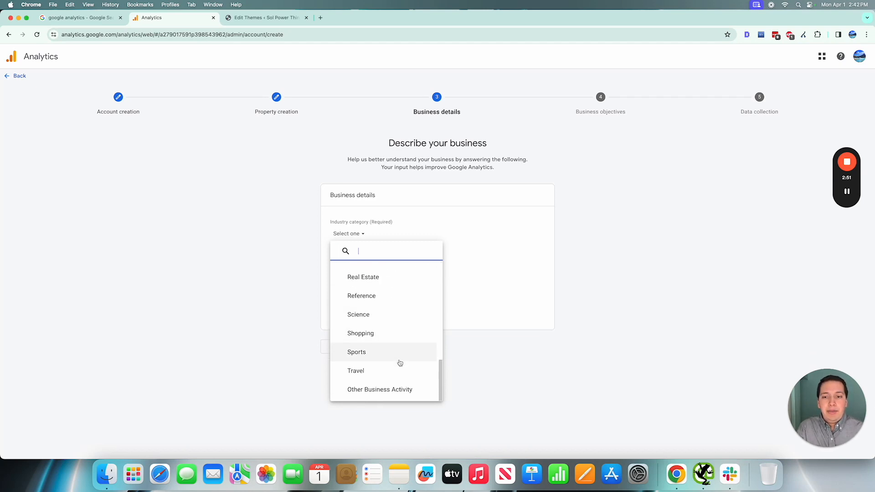
left_click(396, 387)
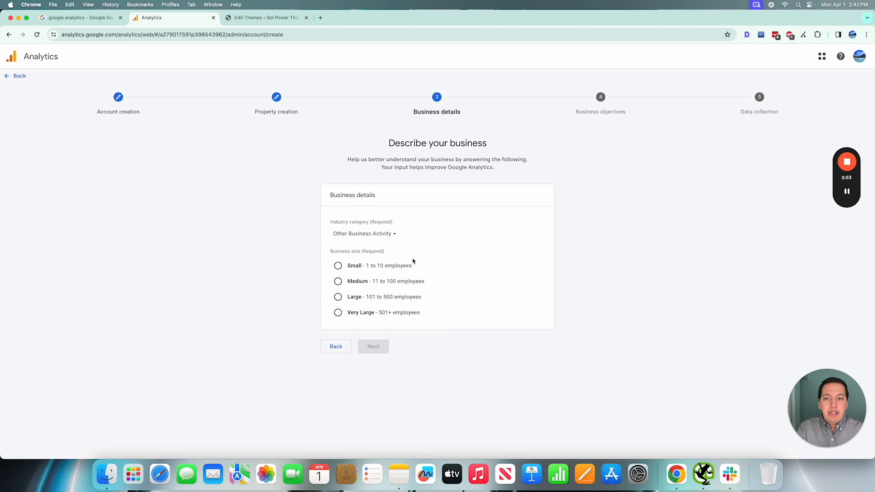
left_click(354, 270)
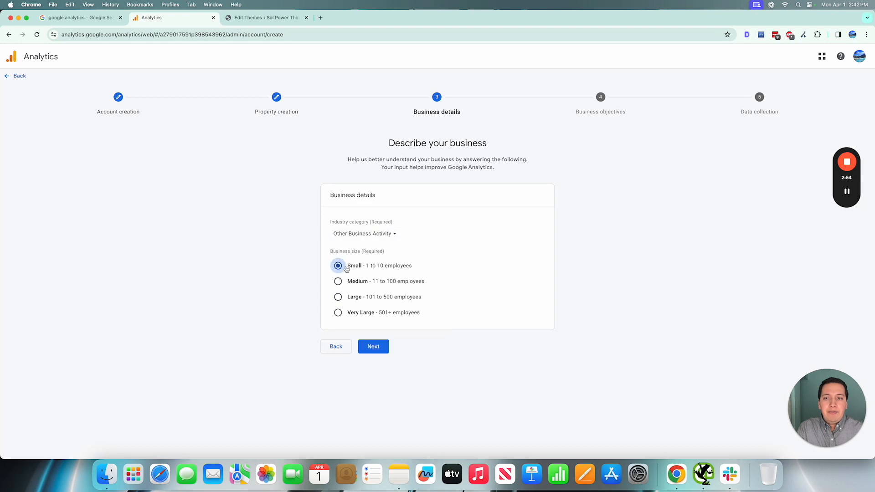
left_click(375, 346)
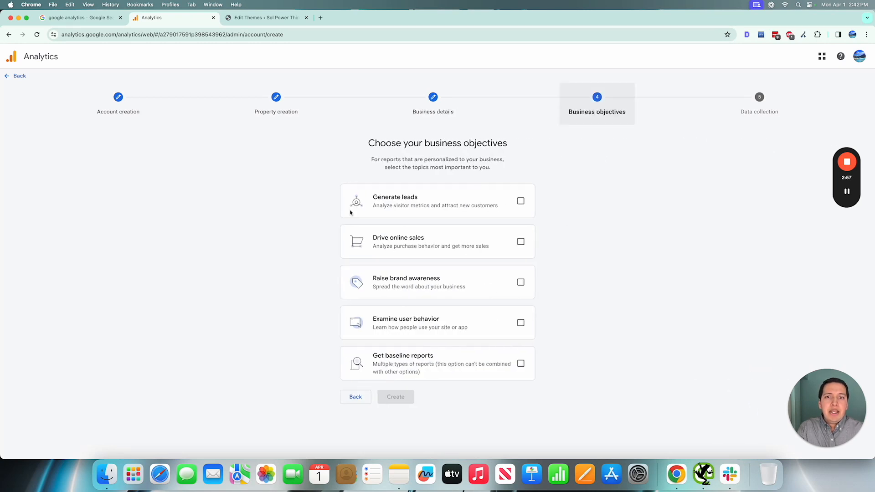
- Choose Get baseline reports as the business objective and create the property
left_click_drag(356, 148, 583, 159)
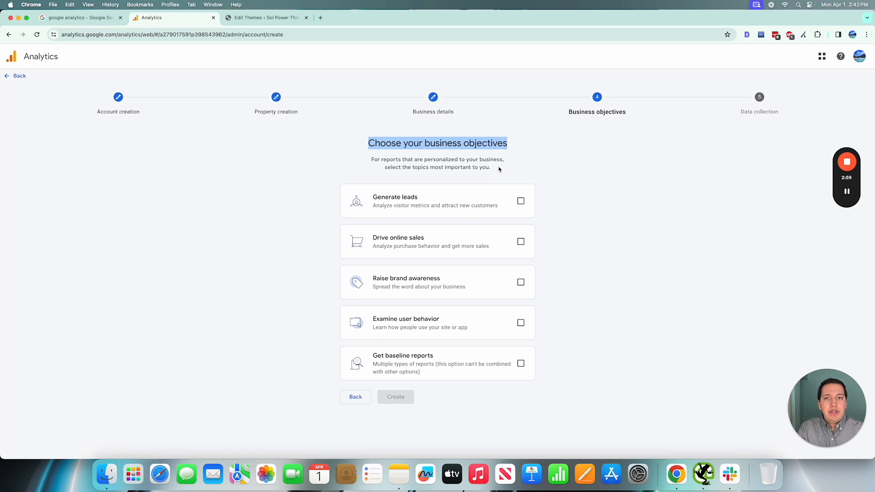
left_click_drag(498, 169, 498, 169)
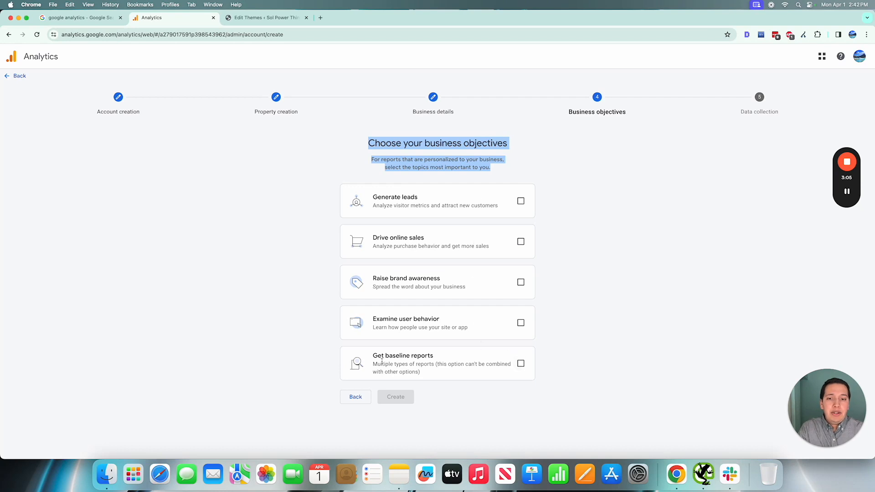
left_click_drag(374, 364, 451, 364)
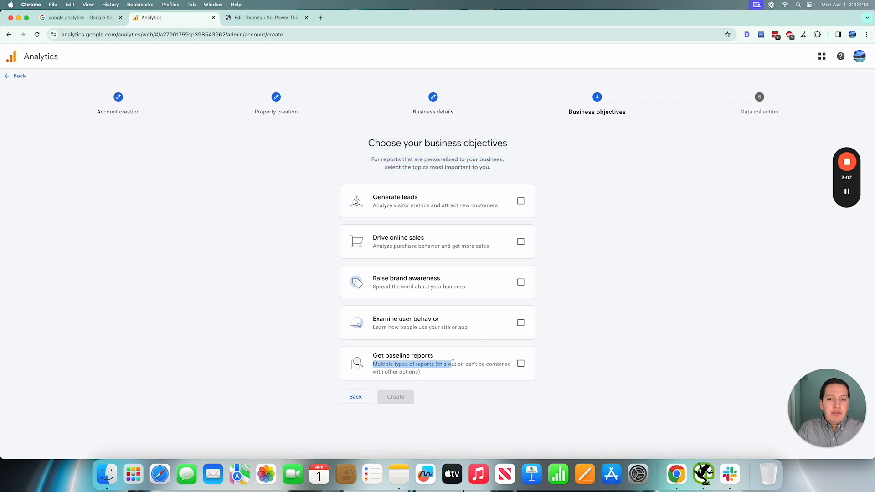
left_click(520, 364)
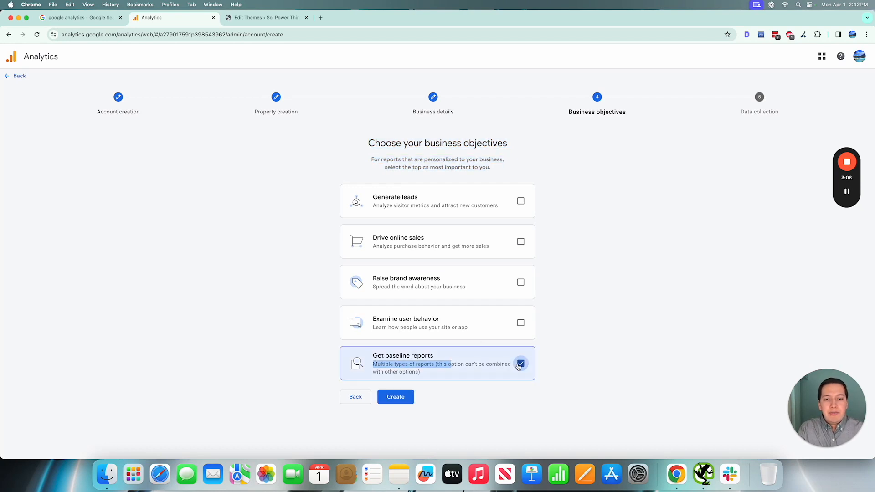
left_click(396, 397)
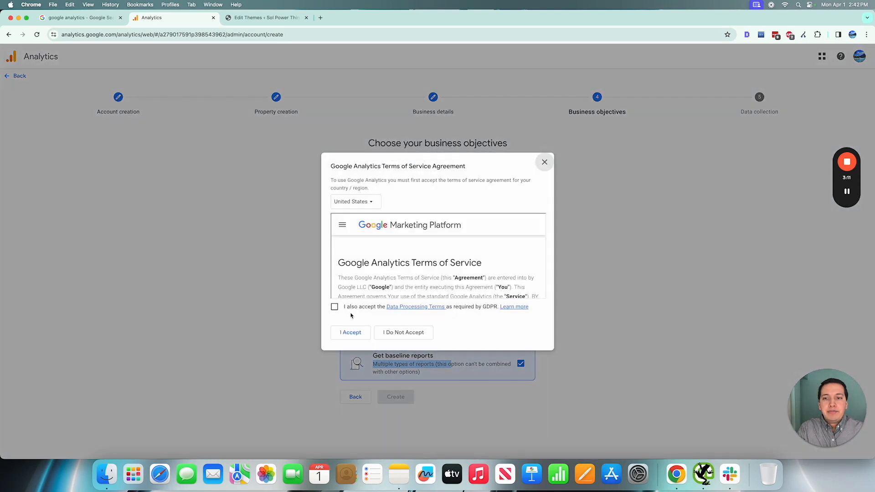
- Accept the Data Processing Terms required by GDPR and the Google Analytics Terms of Service for the United States
left_click(334, 307)
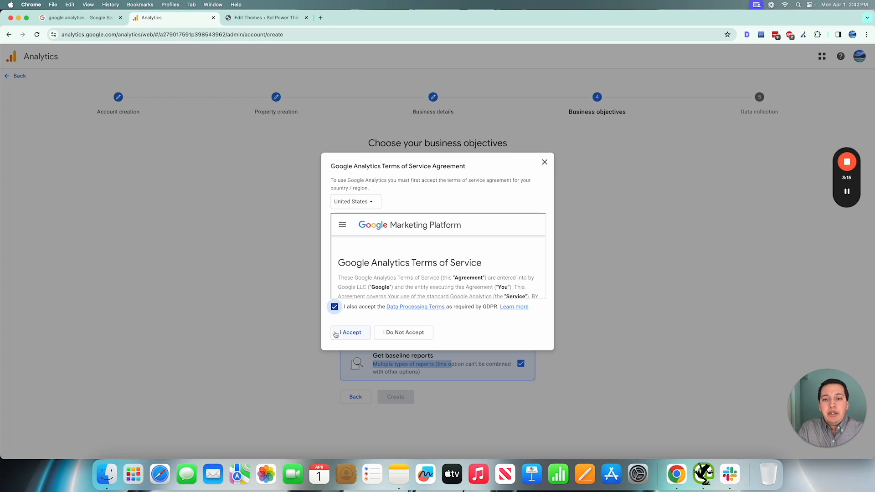
scroll(418, 274, "down", 10)
left_click(354, 333)
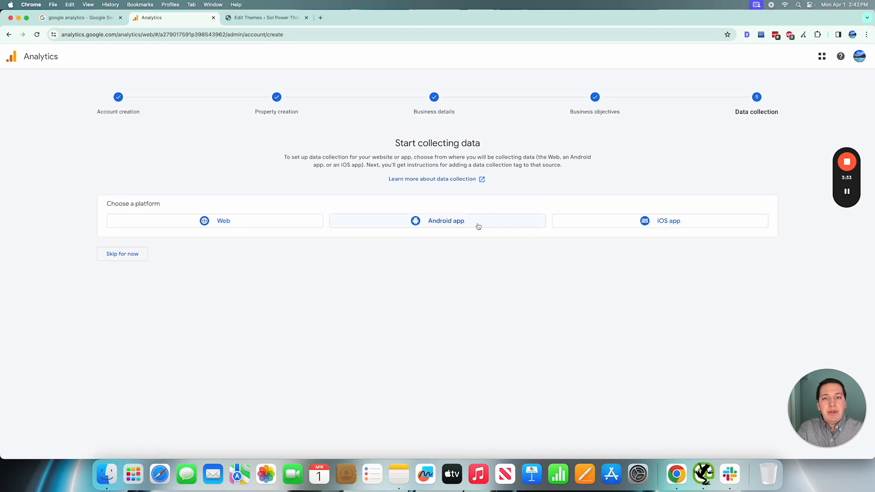
left_click(232, 223)
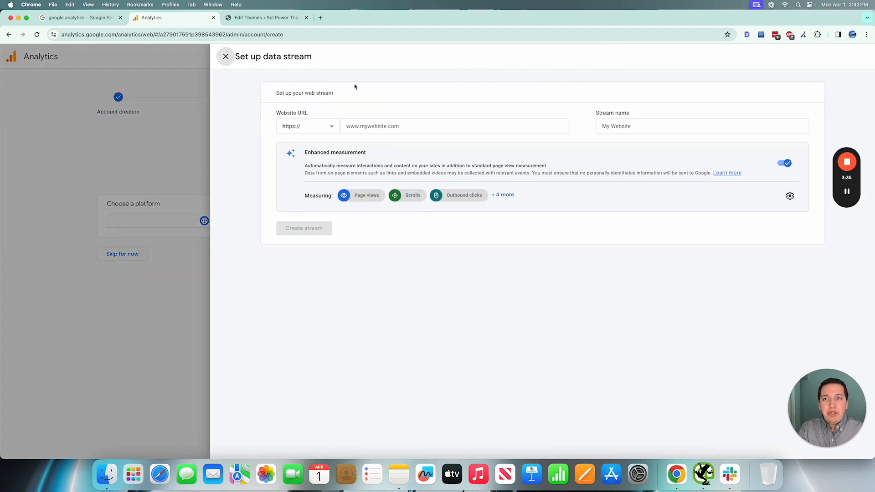
left_click(436, 131)
type("so")
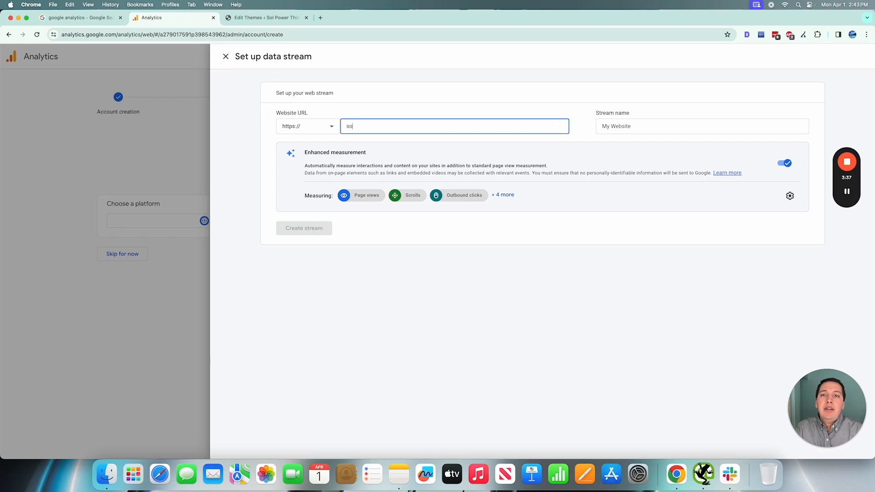
type("l")
key("super+a")
type("https://solpowerthings.com/")
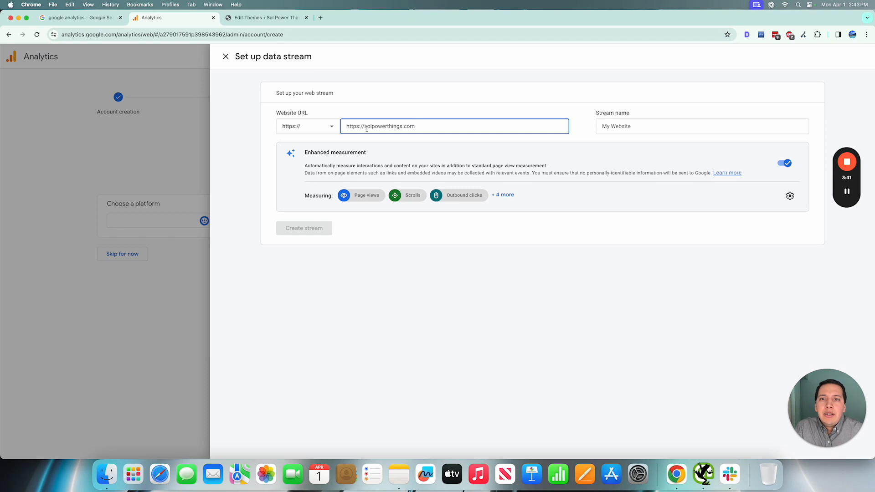
left_click_drag(366, 129, 299, 131)
key("BackSpace")
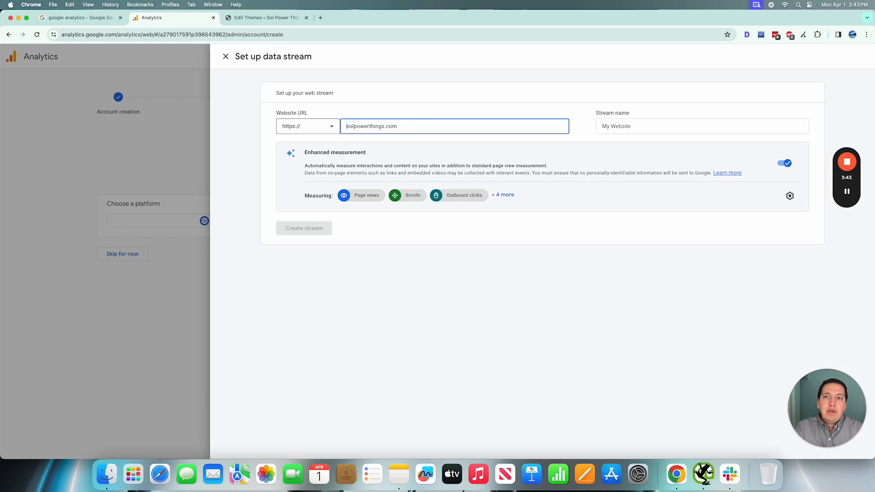
- Name the web stream "solpowerthings stream", reusing the site name copied from its URL
left_click(607, 124)
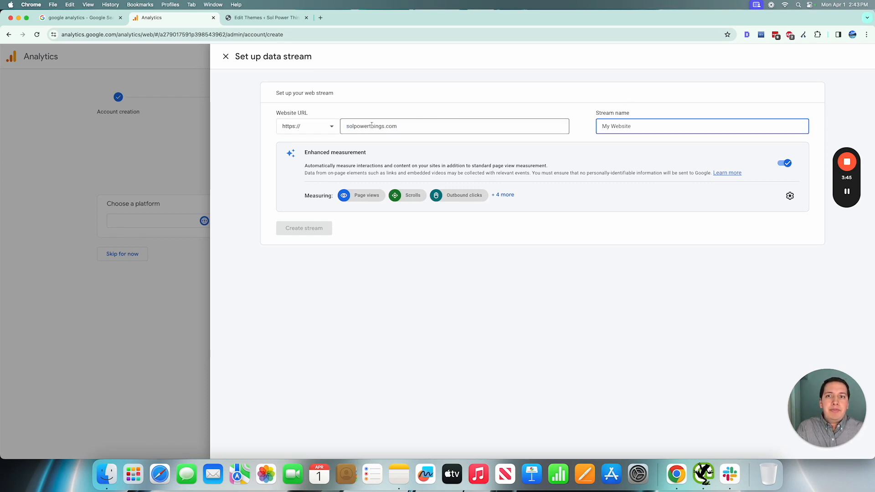
left_click(417, 125)
double_click(373, 127)
key("super+c")
left_click(599, 130)
key("super+v")
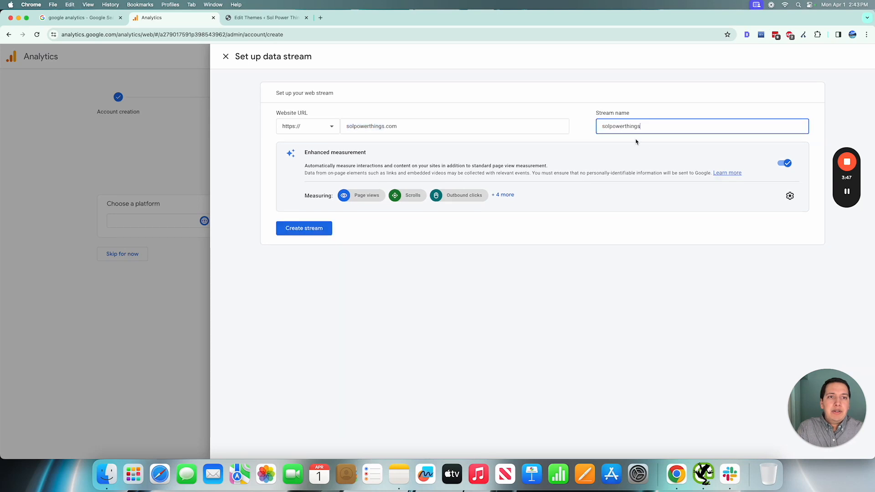
type("stream")
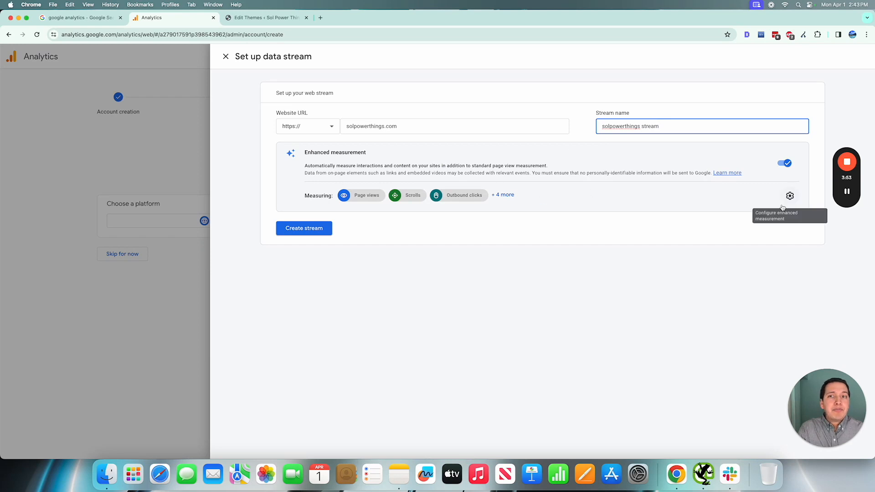
- Review and save the enhanced measurement options, then create the web stream
left_click_drag(301, 153, 492, 154)
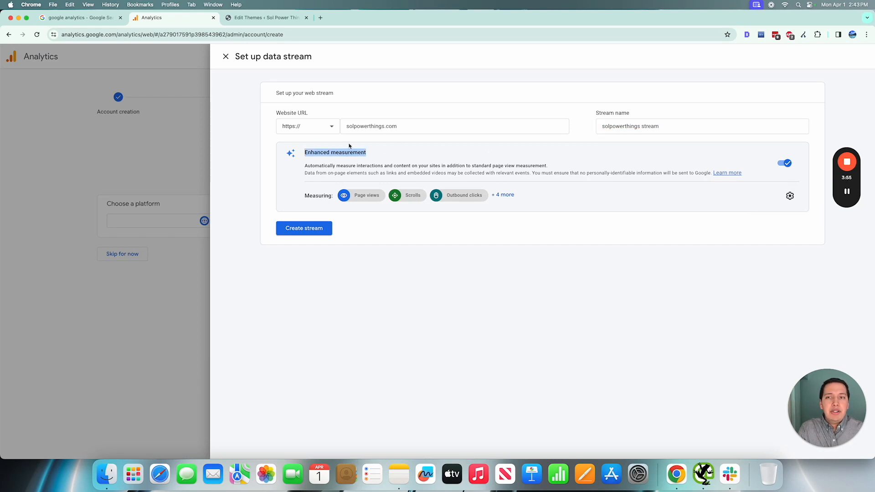
left_click(791, 197)
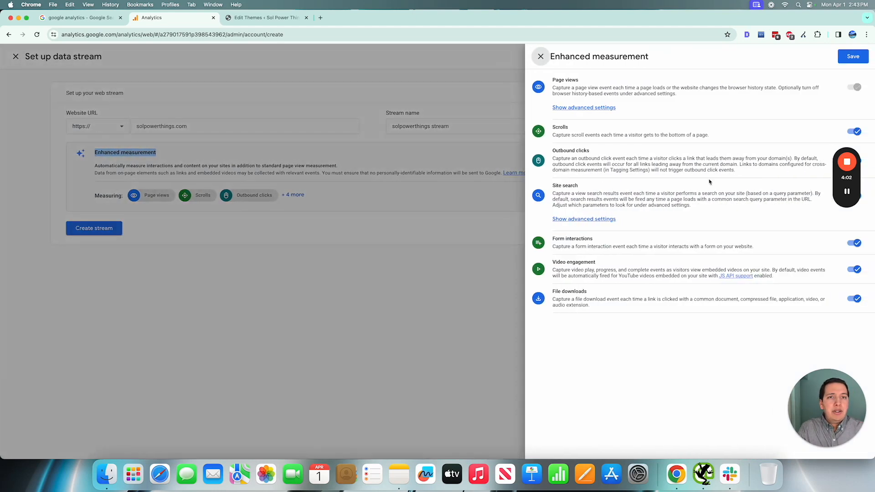
left_click_drag(847, 134, 855, 151)
left_click(852, 56)
left_click(299, 233)
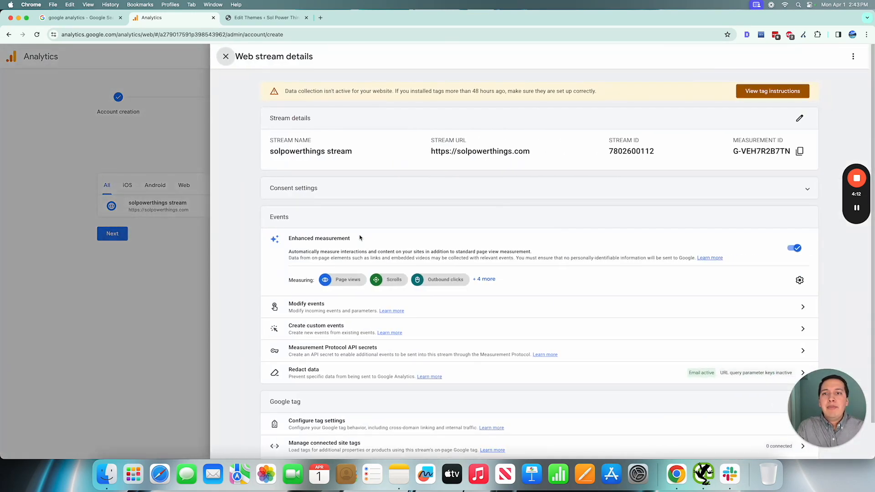
- Close the installation instructions and examine the web stream details, including the data collection notice, events and Google tag sections
left_click(286, 94)
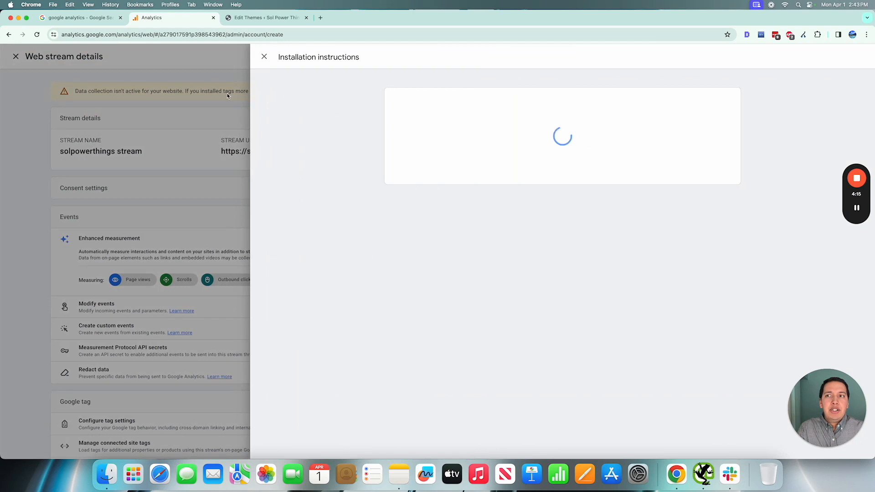
left_click(233, 95)
left_click_drag(395, 91, 607, 99)
left_click(607, 96)
scroll(607, 97, "down", 1)
scroll(607, 97, "up", 1)
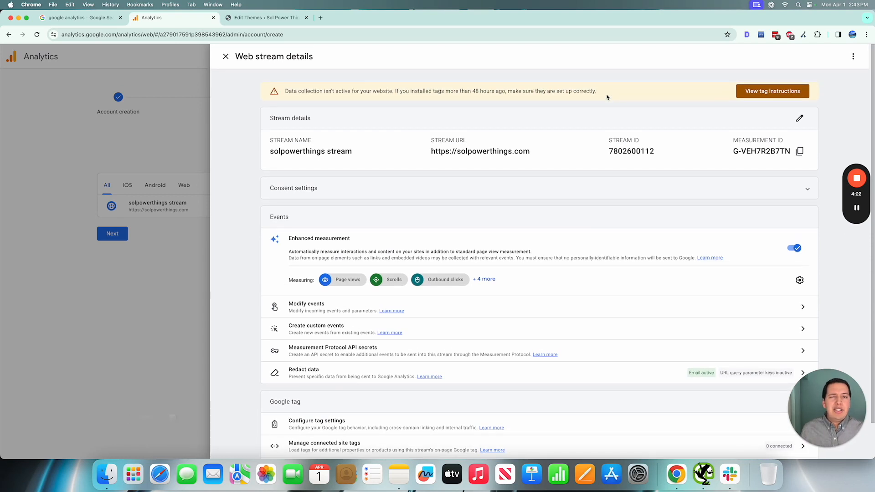
scroll(606, 96, "down", 1)
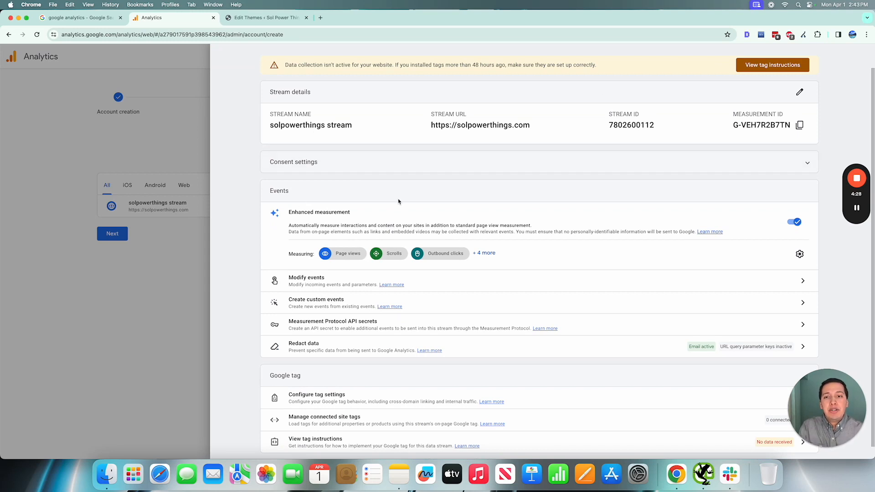
scroll(399, 201, "down", 1)
- Open the manual installation instructions for the Google tag and copy its code snippet
left_click_drag(824, 379, 45, 377)
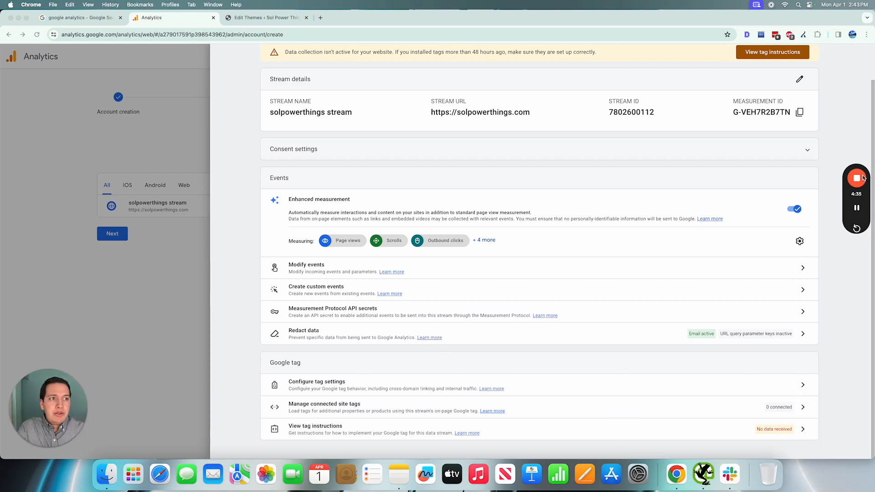
left_click_drag(853, 149, 852, 102)
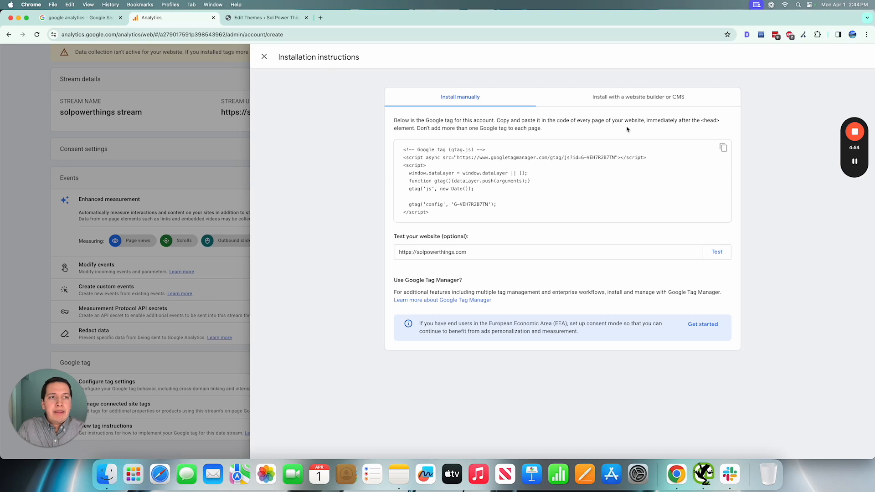
left_click(723, 149)
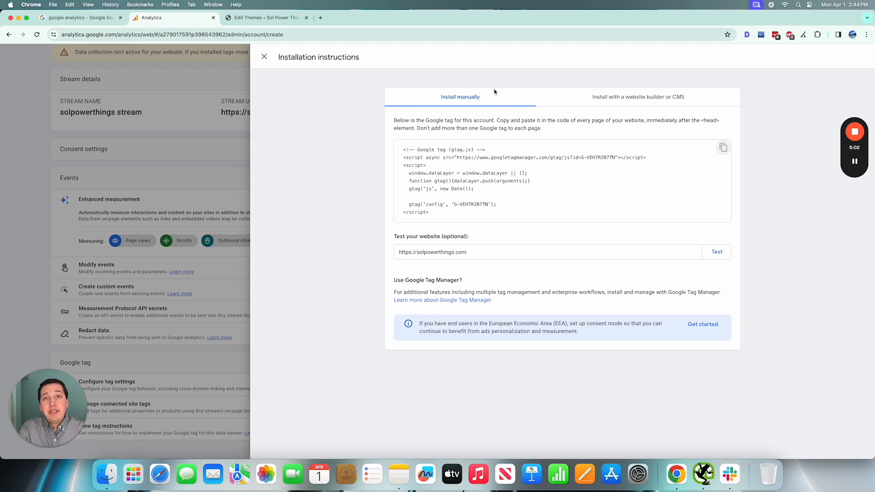
- Switch to the WordPress admin, reopen the Theme File Editor for the Blocksy theme and bring its theme files list into view
left_click(277, 19)
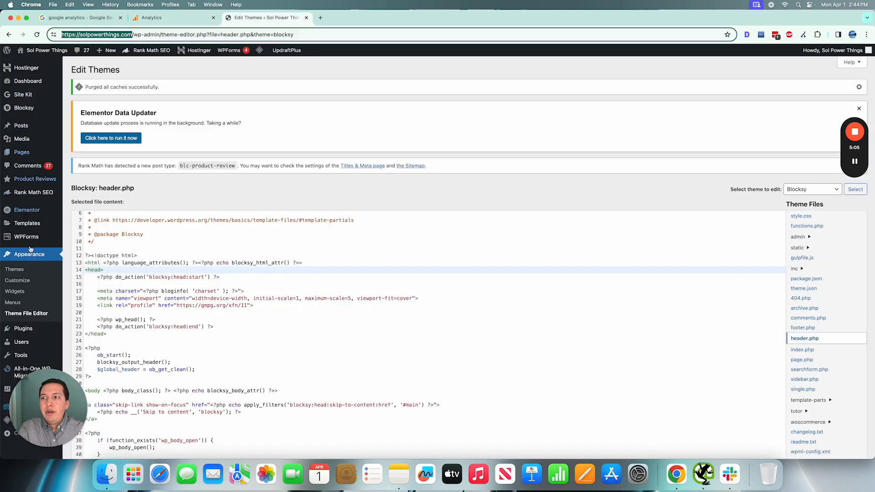
left_click_drag(45, 385, 826, 398)
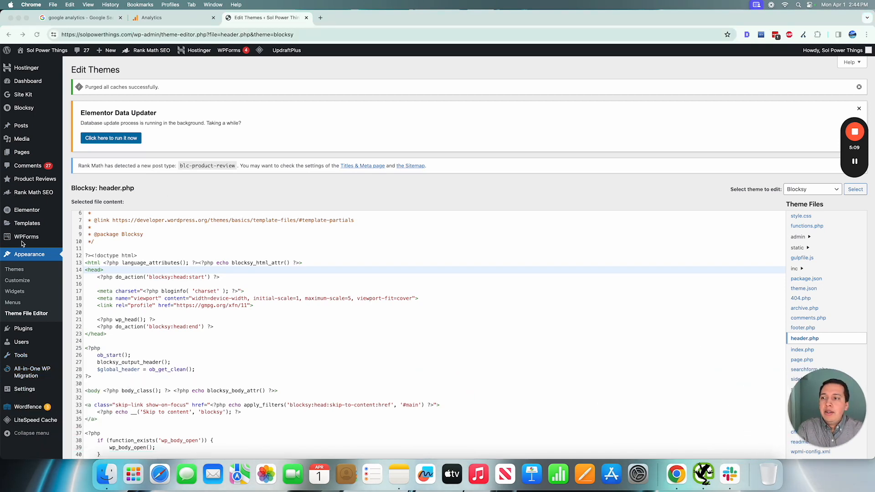
left_click(31, 316)
left_click(31, 316)
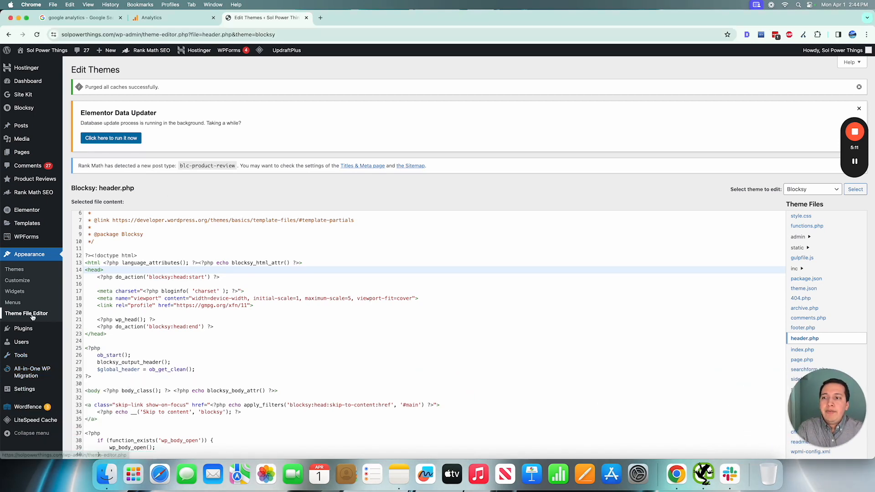
left_click(460, 176)
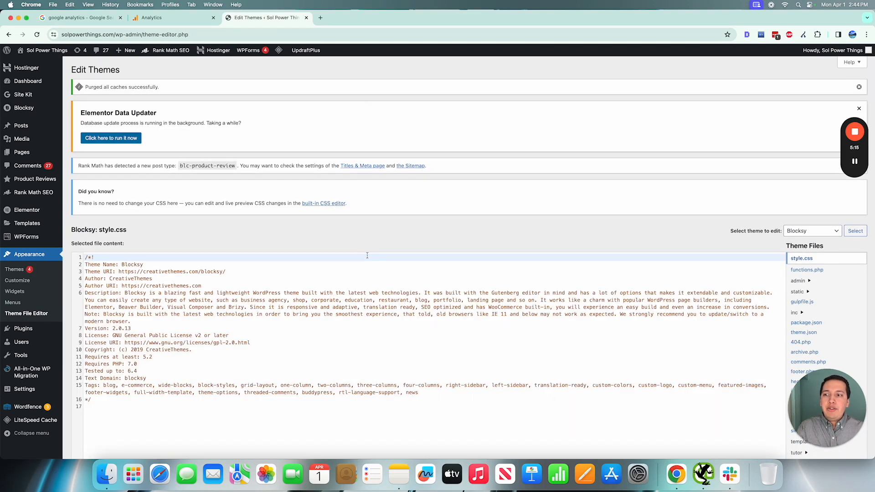
left_click_drag(827, 408, 114, 414)
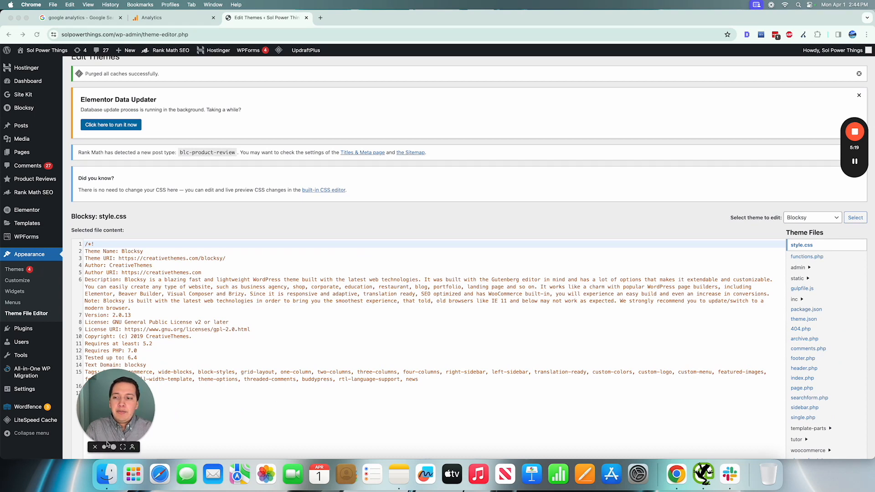
left_click(96, 446)
scroll(823, 341, "down", 2)
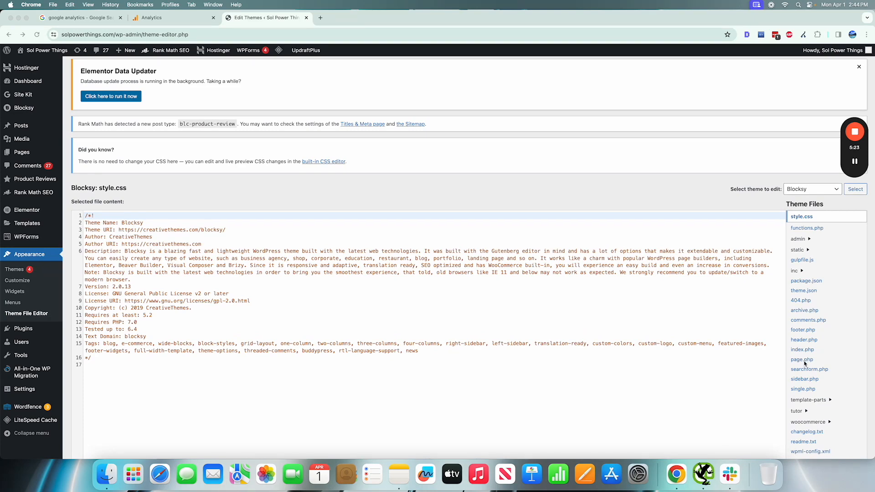
- Open the Blocksy theme's header.php for editing and recheck the Google tag instructions in Analytics
scroll(806, 249, "down", 2)
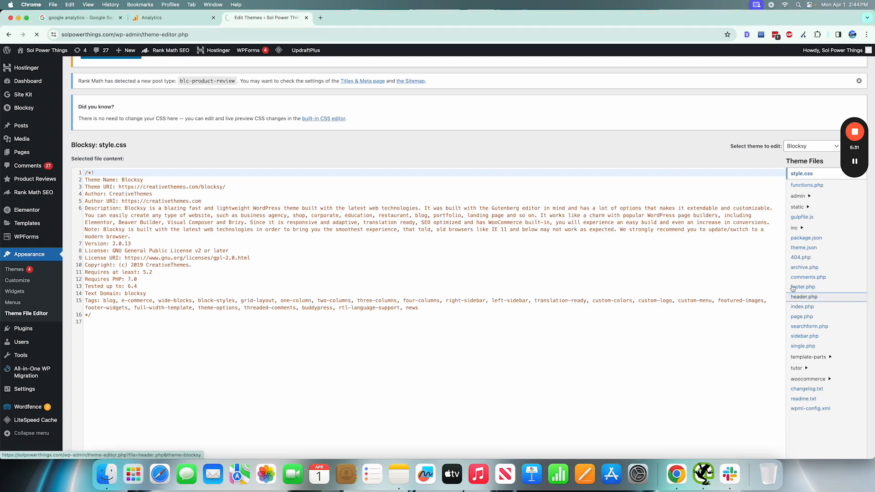
left_click(802, 296)
left_click(187, 21)
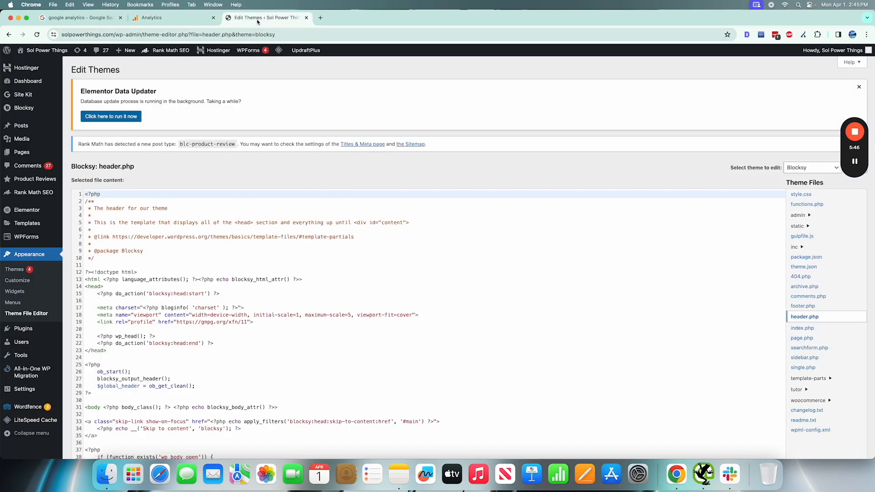
left_click(267, 17)
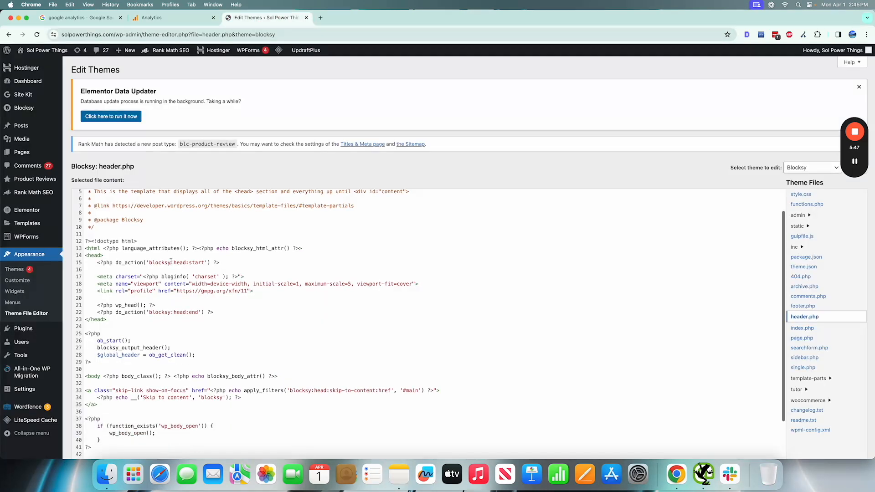
- Insert the copied Google tag snippet on a new line directly below the opening <head> tag in header.php
left_click_drag(125, 248, 125, 252)
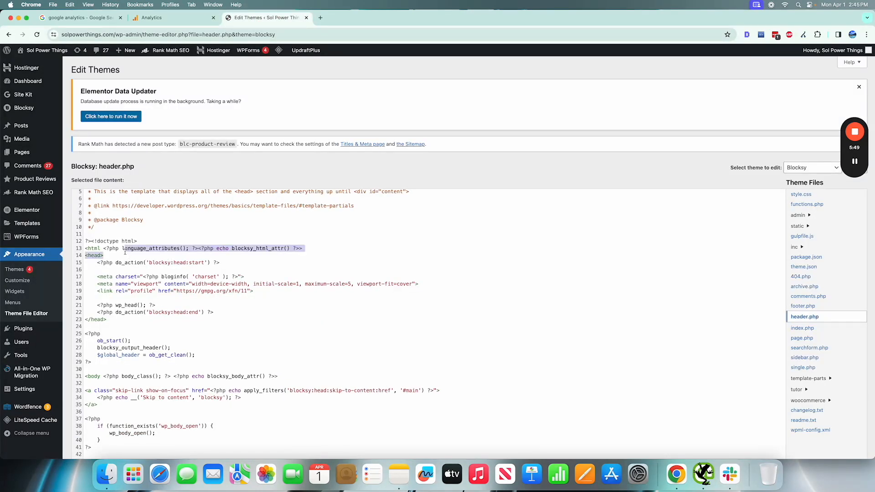
left_click(125, 253)
key("Return")
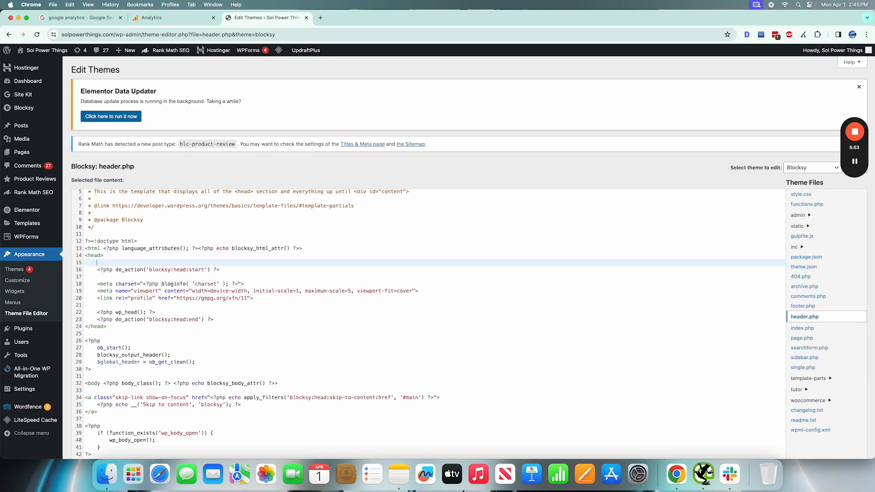
key("super+v")
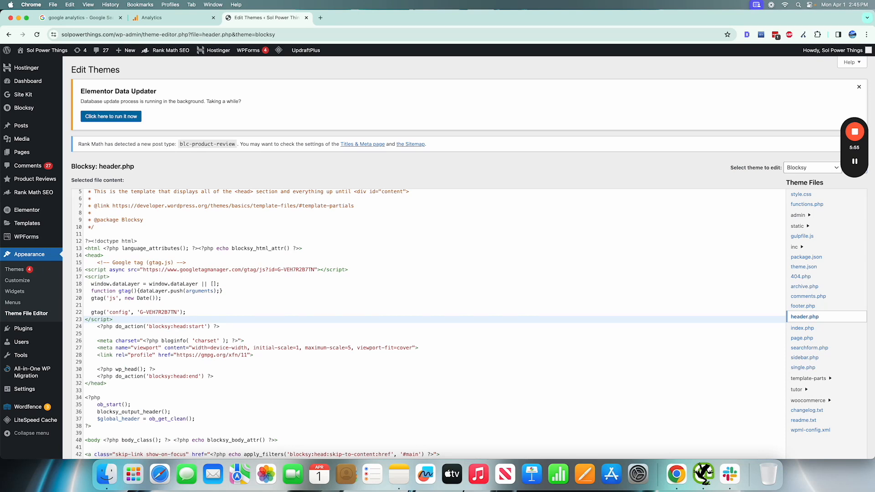
- Check the inserted Google tag's placement and alignment against the <head> tag and the surrounding header code
left_click(96, 262)
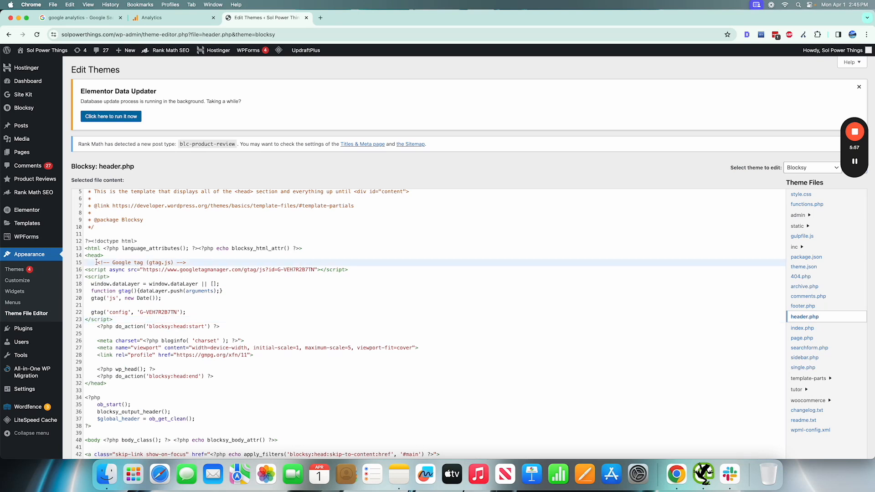
left_click_drag(96, 263, 134, 319)
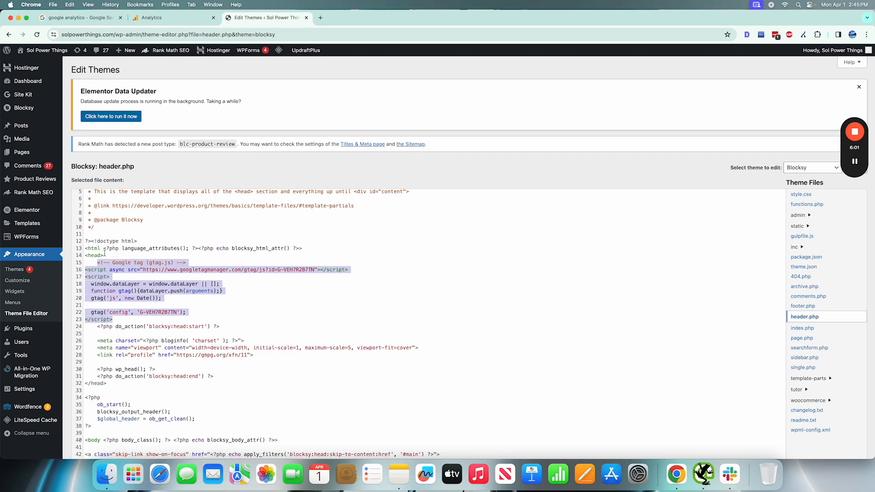
left_click_drag(103, 255, 77, 257)
scroll(92, 258, "down", 2)
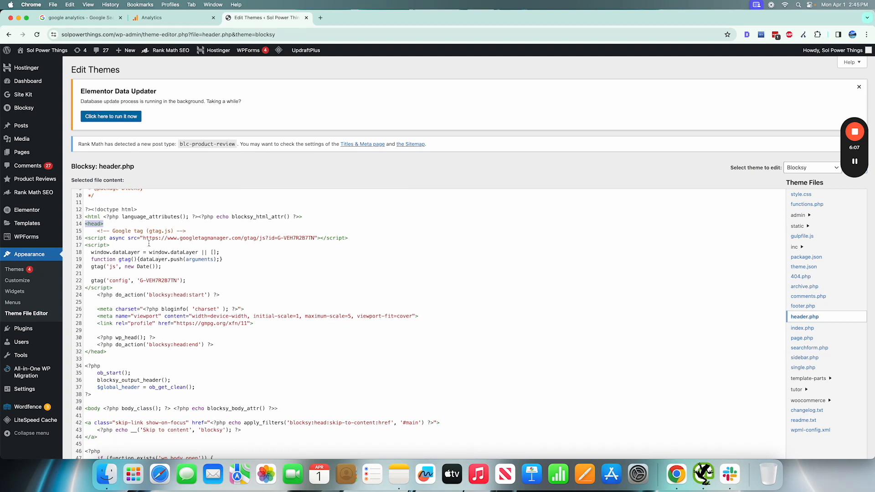
scroll(138, 224, "up", 2)
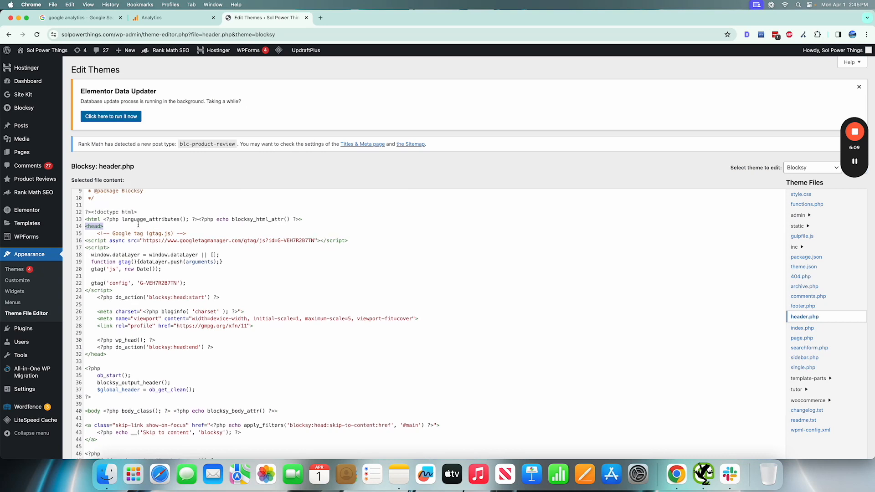
scroll(138, 224, "down", 2)
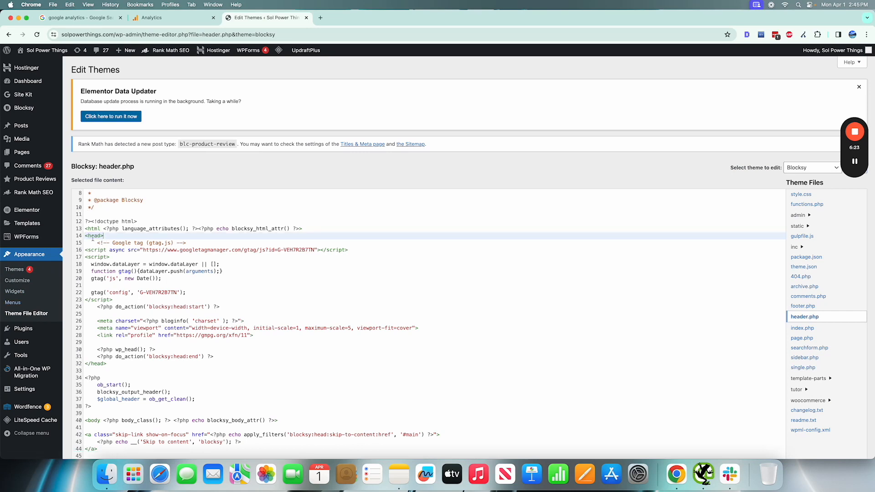
left_click(95, 244)
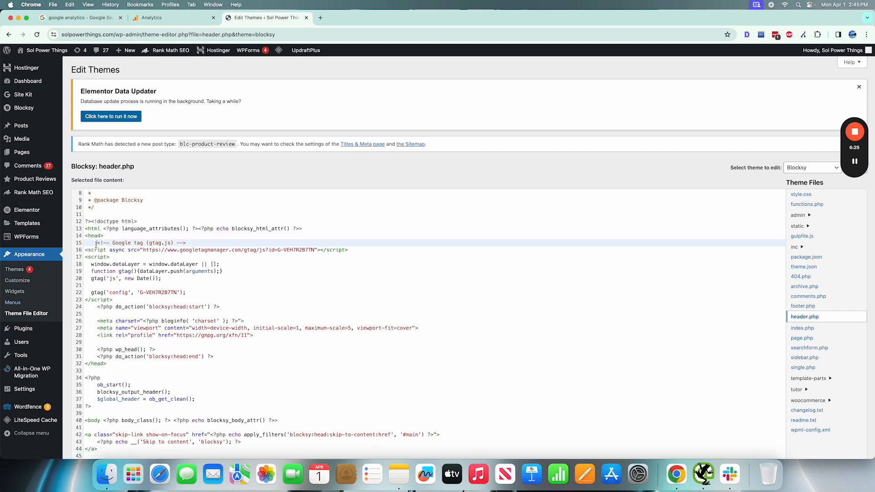
left_click(86, 242)
left_click_drag(97, 308, 106, 364)
left_click(84, 300)
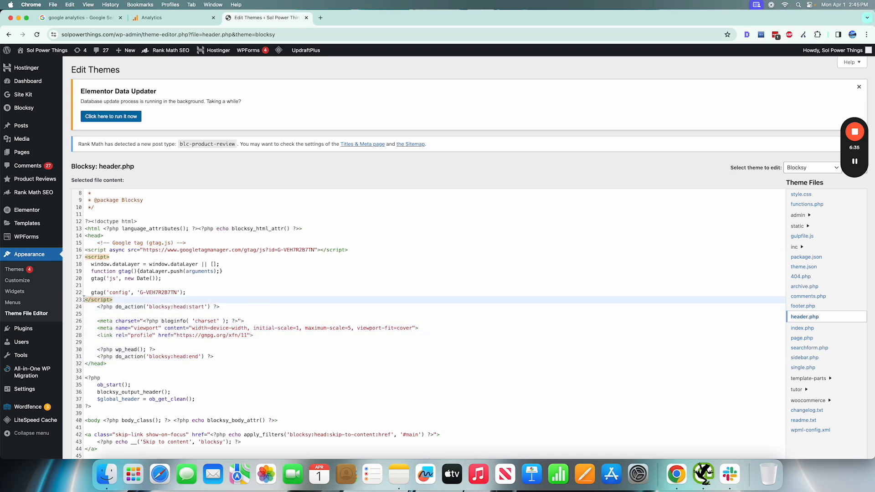
left_click(84, 257)
- Indent the whole Google tag snippet, from its comment line to the closing </script>, by one level
left_click_drag(85, 243, 174, 301)
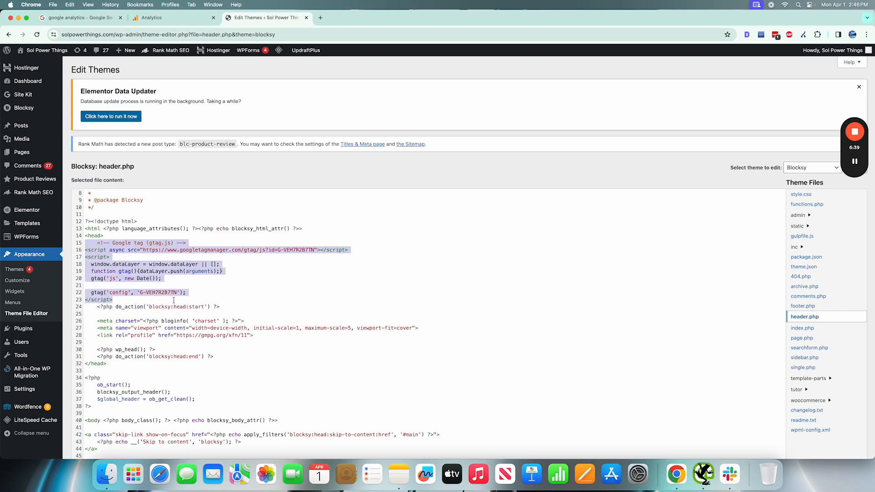
key("Tab")
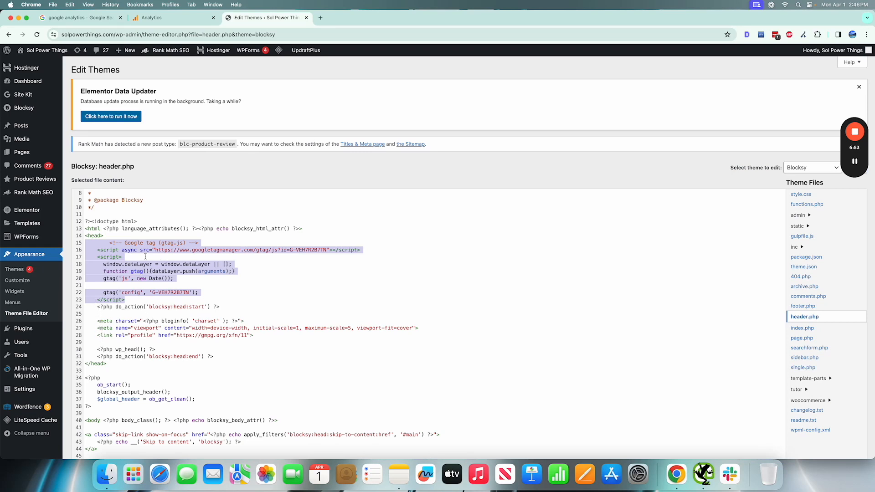
left_click(160, 258)
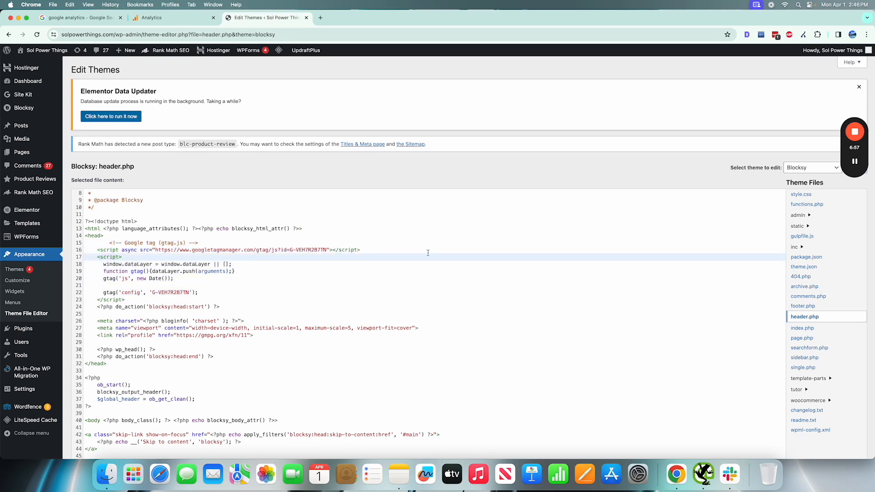
- Save the edited header.php file and review the code around the Google tag
scroll(428, 253, "down", 5)
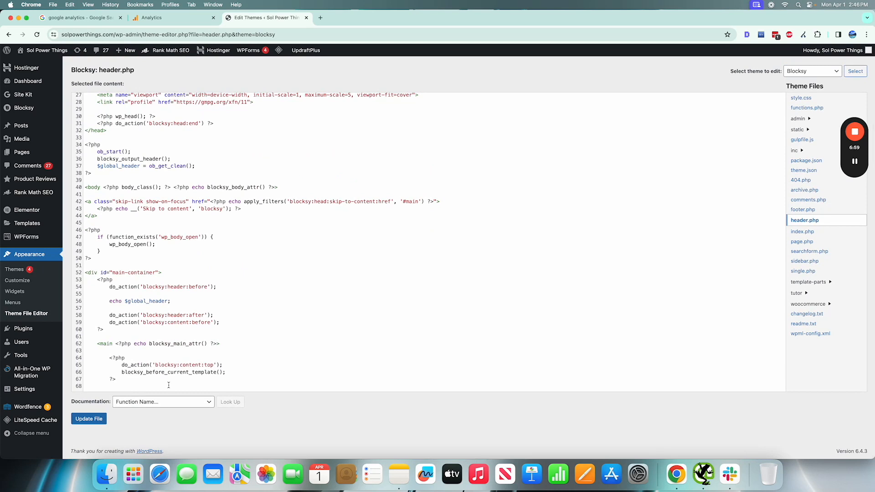
left_click(89, 416)
scroll(384, 122, "up", 2)
scroll(384, 123, "up", 5)
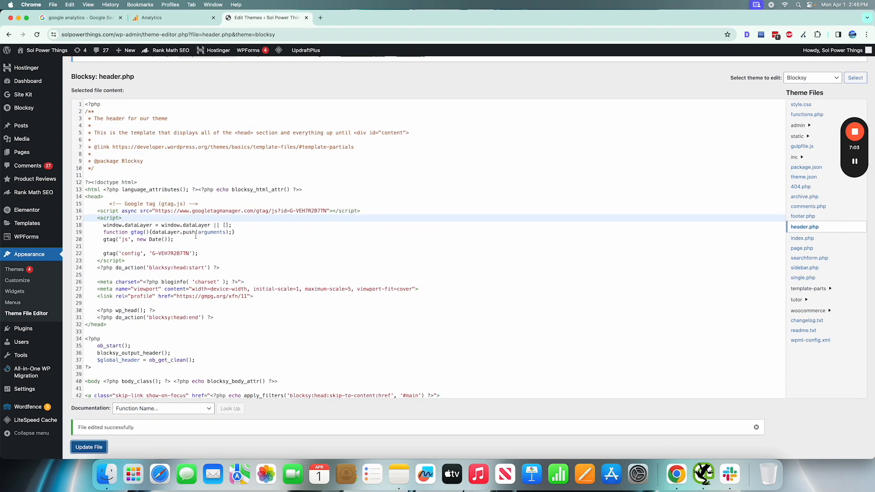
scroll(299, 172, "up", 3)
- Switch to Analytics, close the tag instructions and stream details, and finish the data collection setup through to the property's home page
left_click(168, 18)
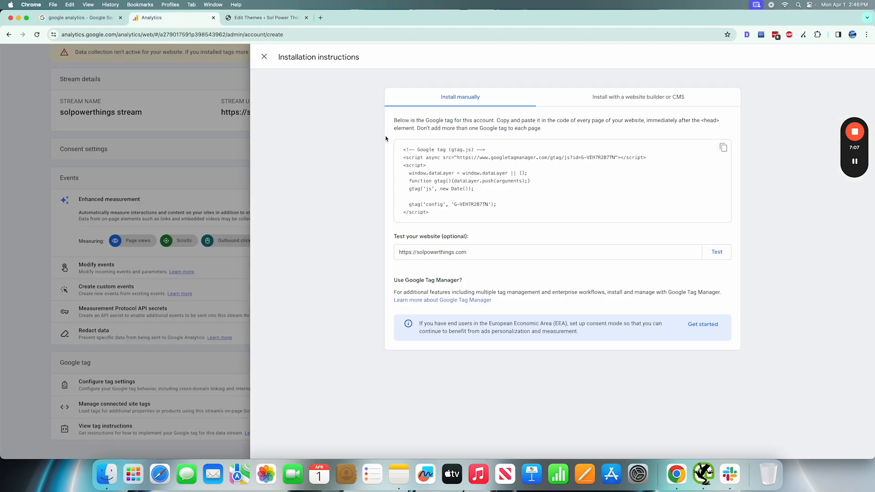
left_click(214, 194)
left_click(164, 140)
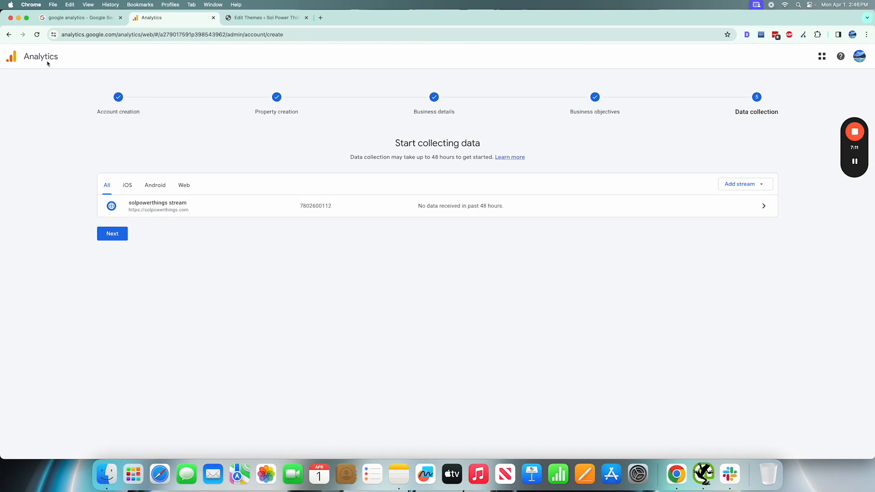
left_click(112, 233)
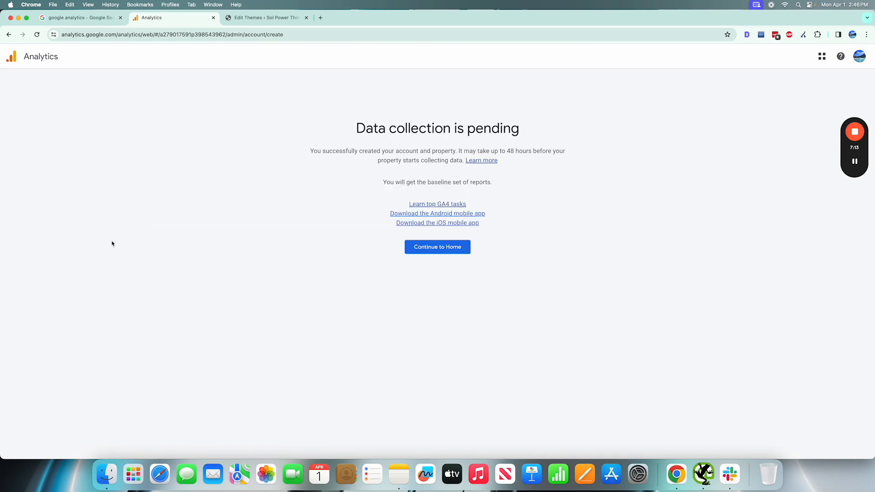
left_click(433, 350)
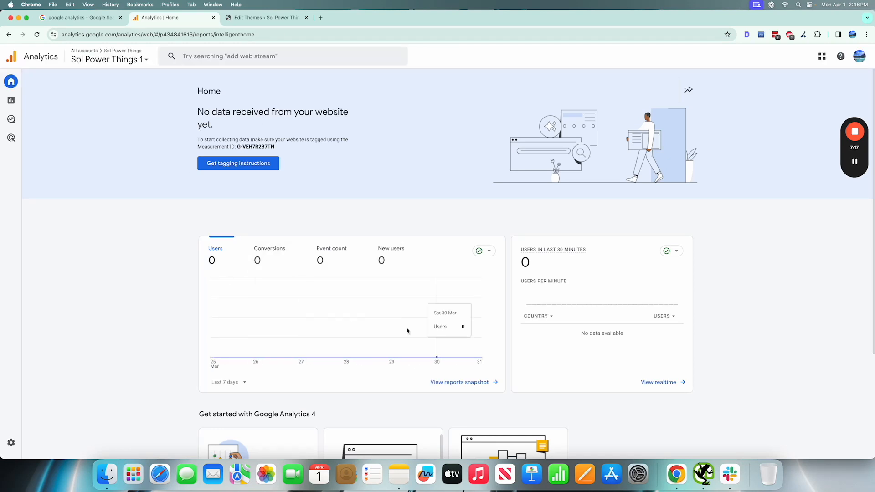
scroll(344, 252, "down", 3)
scroll(364, 195, "up", 1)
scroll(364, 195, "up", 3)
- Switch to the WordPress admin and look through the list of installed plugins
left_click(242, 18)
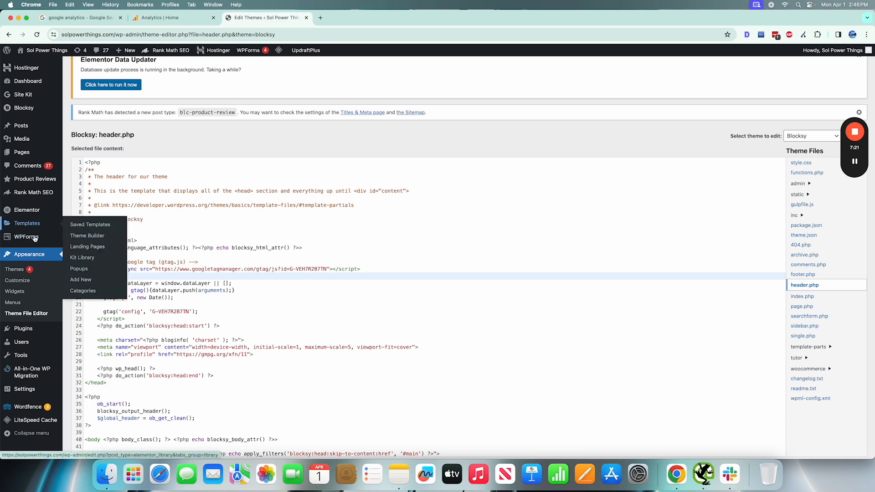
mouse_move(29, 333)
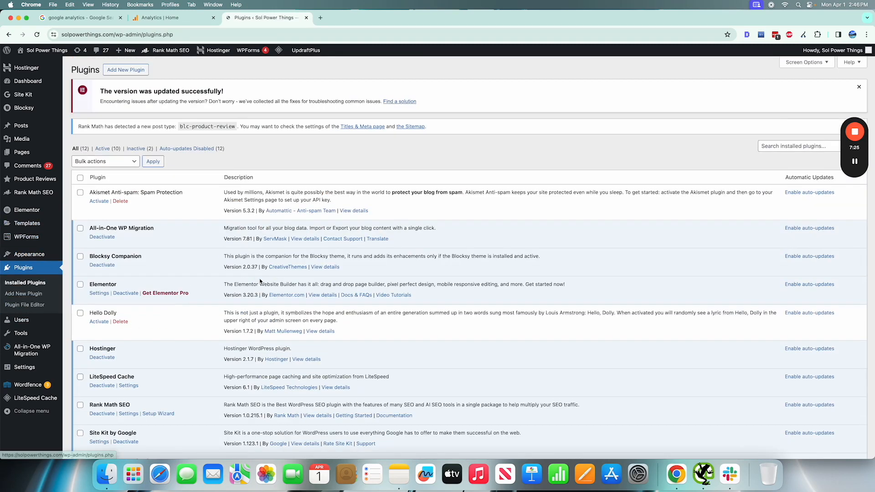
scroll(205, 240, "down", 3)
scroll(204, 240, "down", 2)
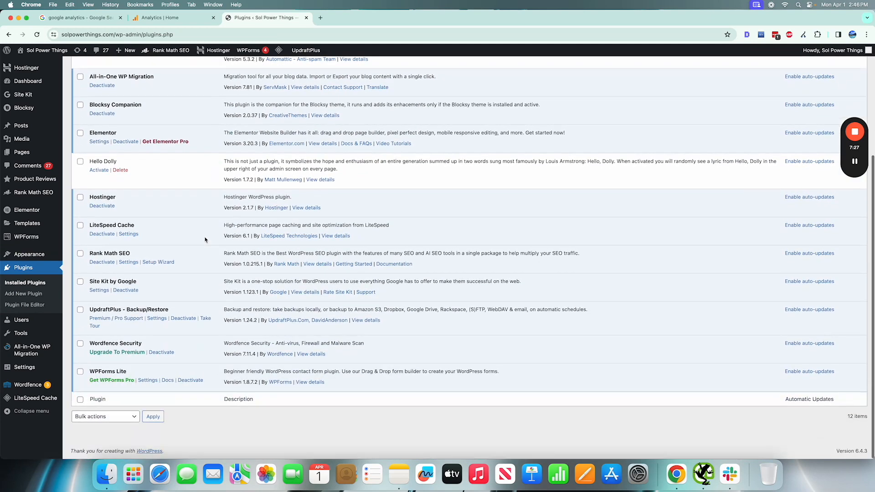
- Open the page for adding new plugins and search it for "google kit manager"
scroll(207, 242, "up", 5)
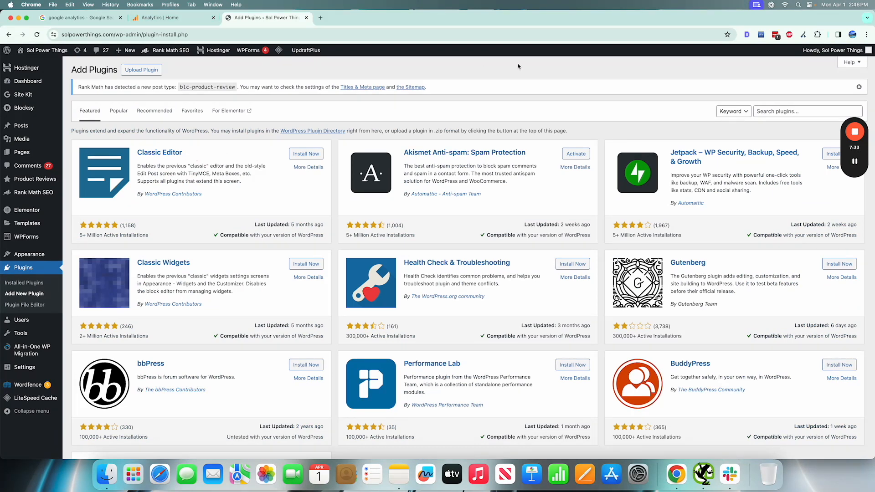
left_click(779, 114)
type("google kit manager")
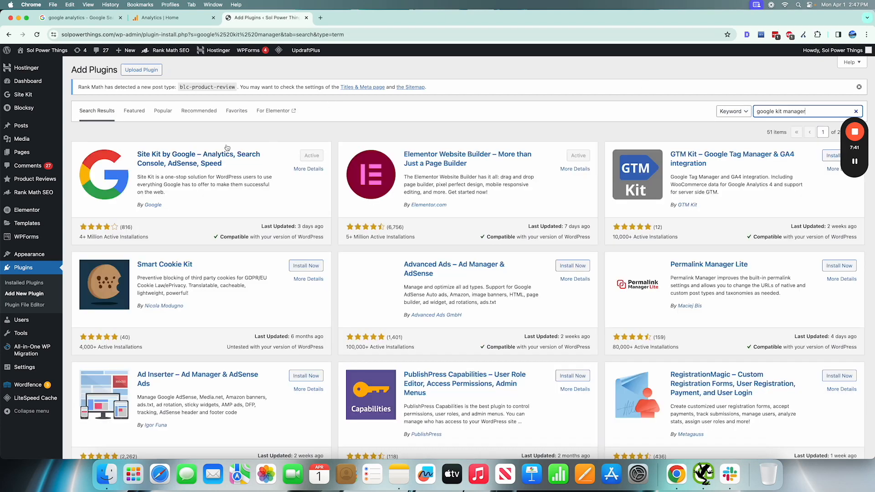
left_click_drag(301, 156, 312, 155)
left_click(332, 156)
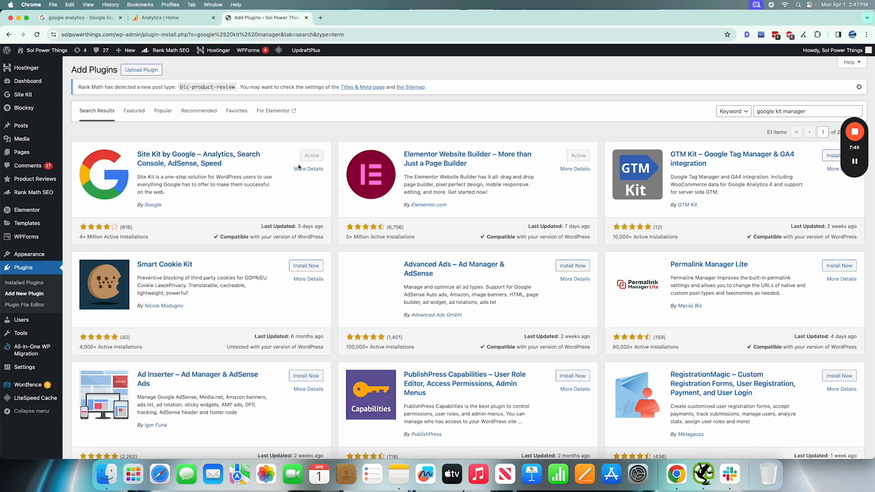
- View the details and description of the Site Kit by Google plugin, then close them
left_click(177, 160)
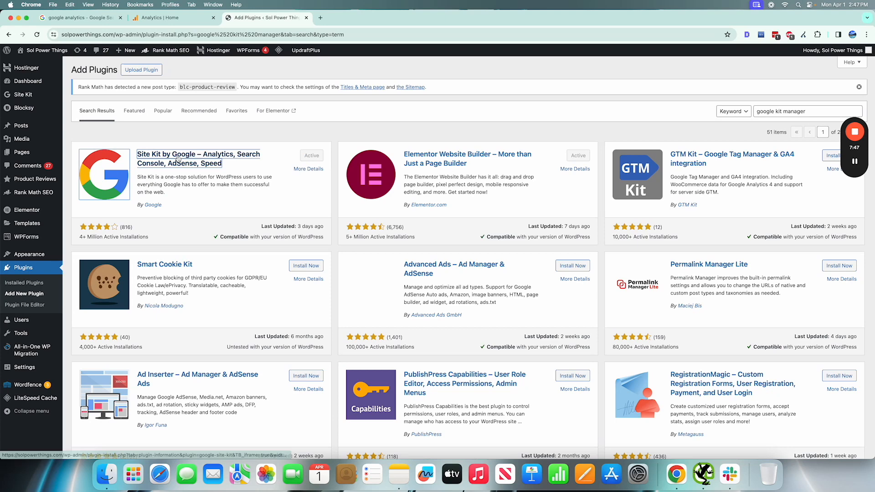
scroll(430, 246, "down", 3)
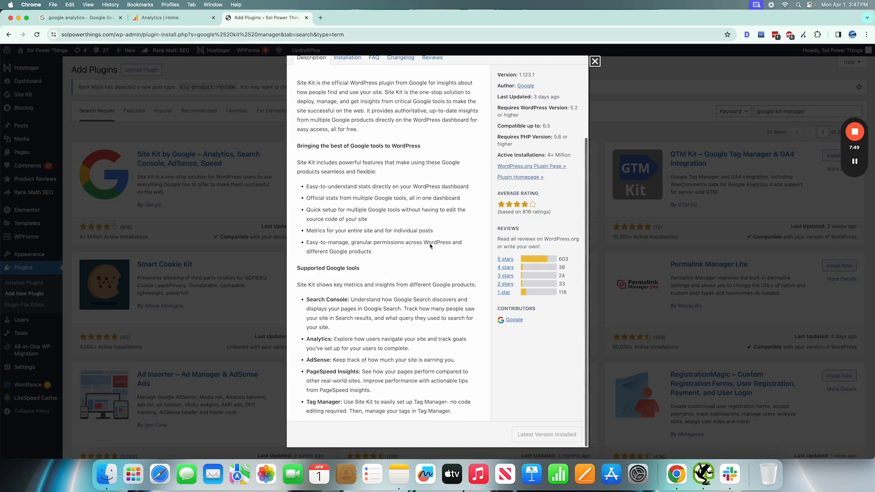
scroll(430, 247, "up", 3)
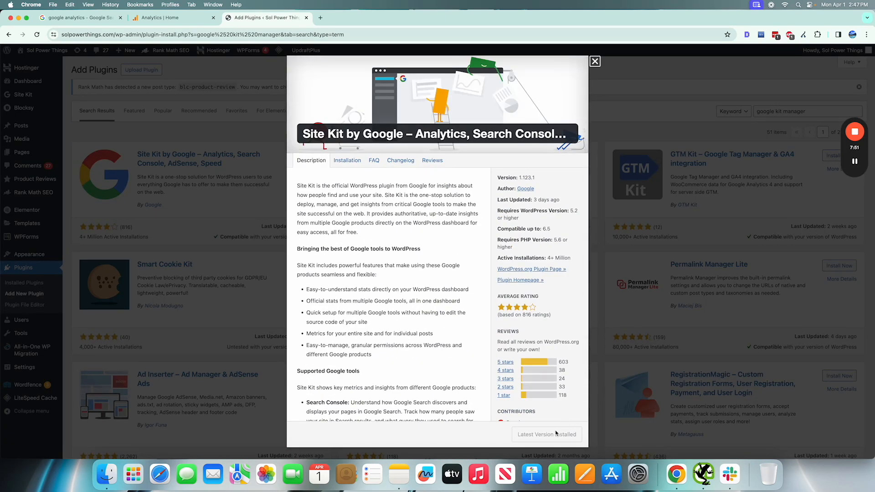
left_click(217, 259)
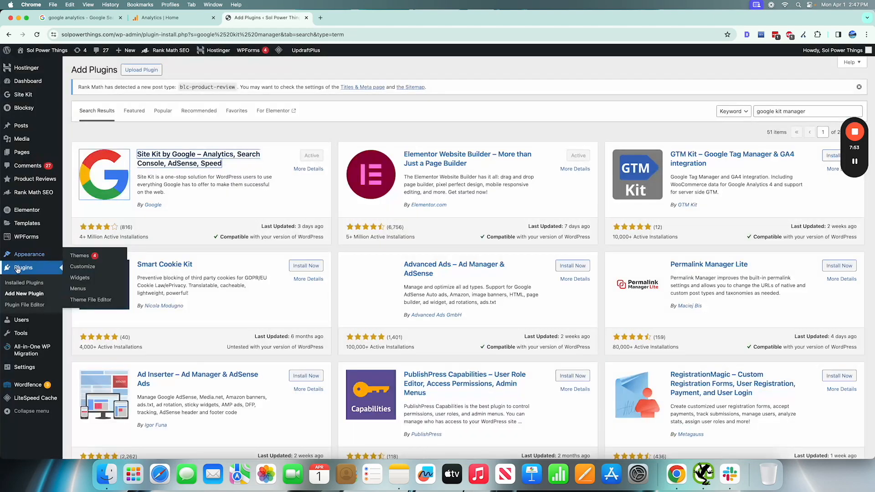
- Return to the installed plugins list and locate the Site Kit by Google entry
left_click(24, 283)
scroll(279, 196, "down", 5)
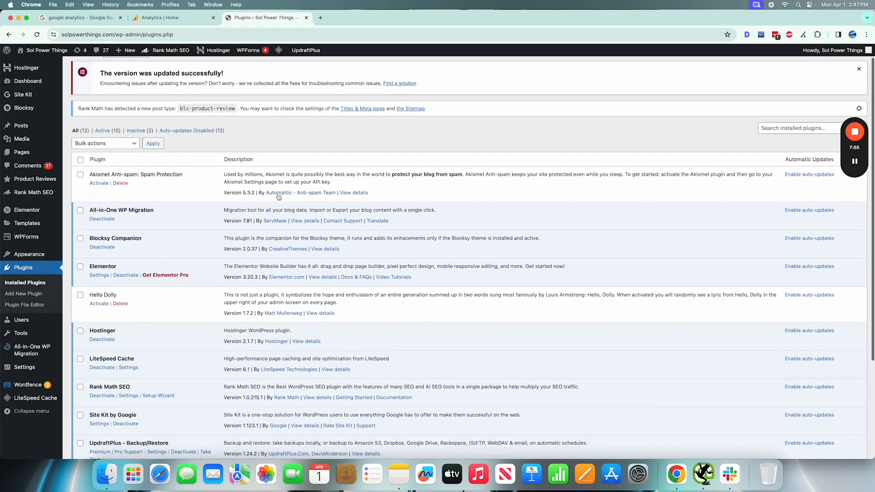
scroll(278, 196, "down", 3)
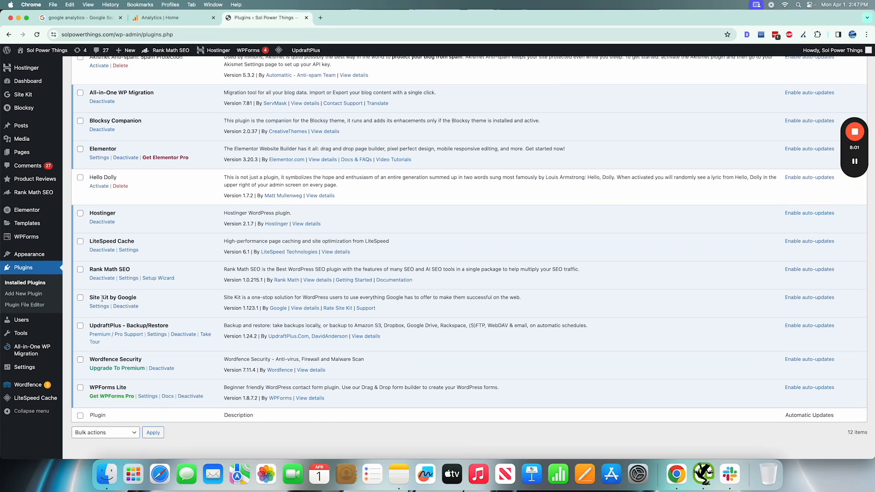
- Switch to Analytics and examine the property's home page, including the website data notice, the user cards and the getting-started section
left_click(192, 20)
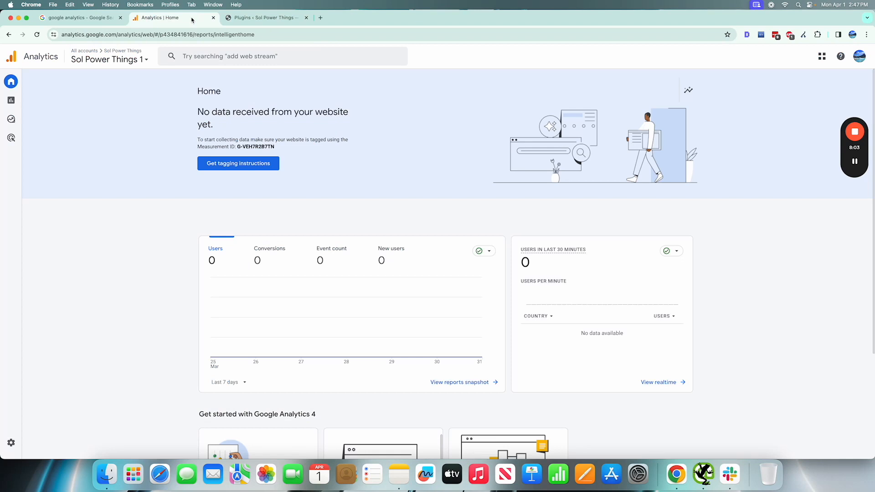
scroll(297, 273, "down", 3)
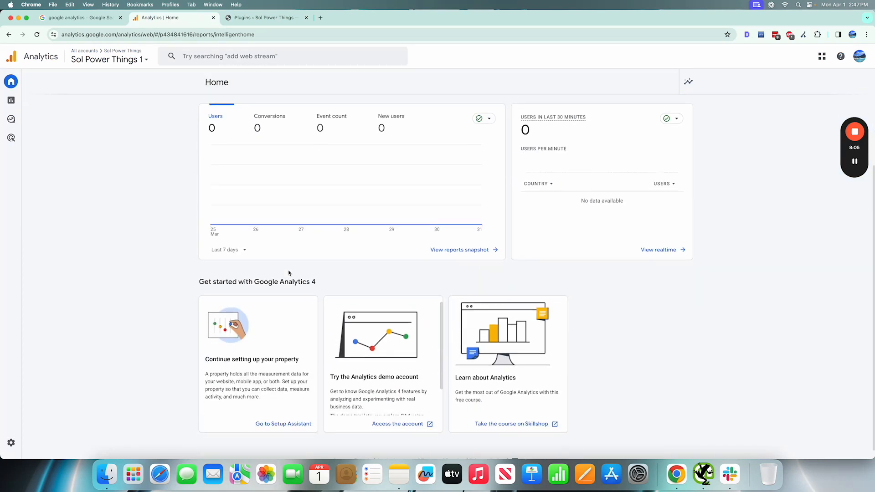
scroll(288, 271, "up", 3)
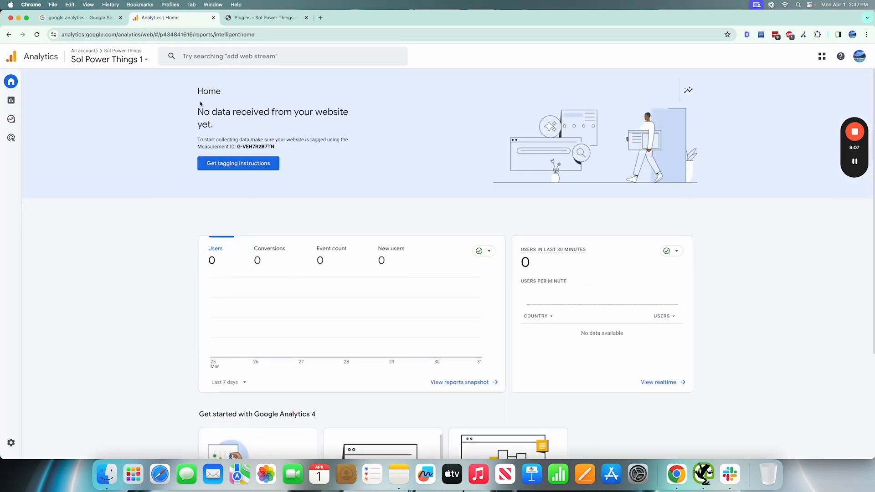
left_click_drag(216, 103, 395, 193)
left_click(370, 151)
scroll(370, 152, "down", 3)
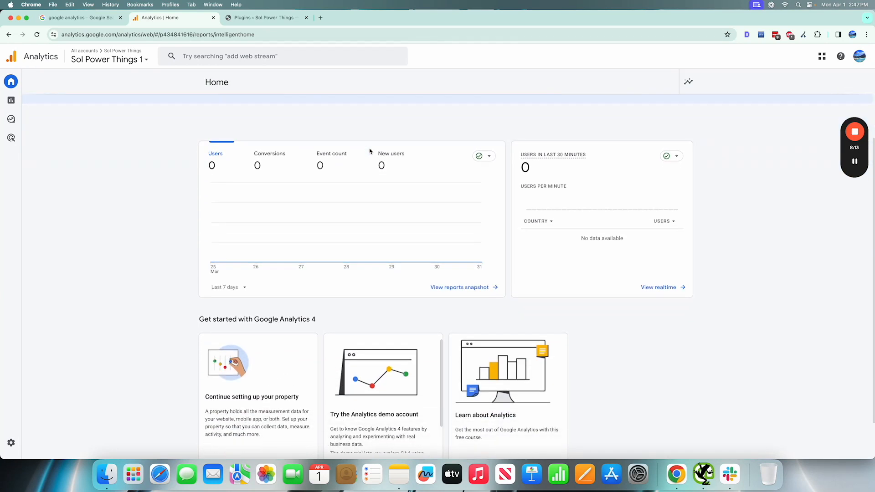